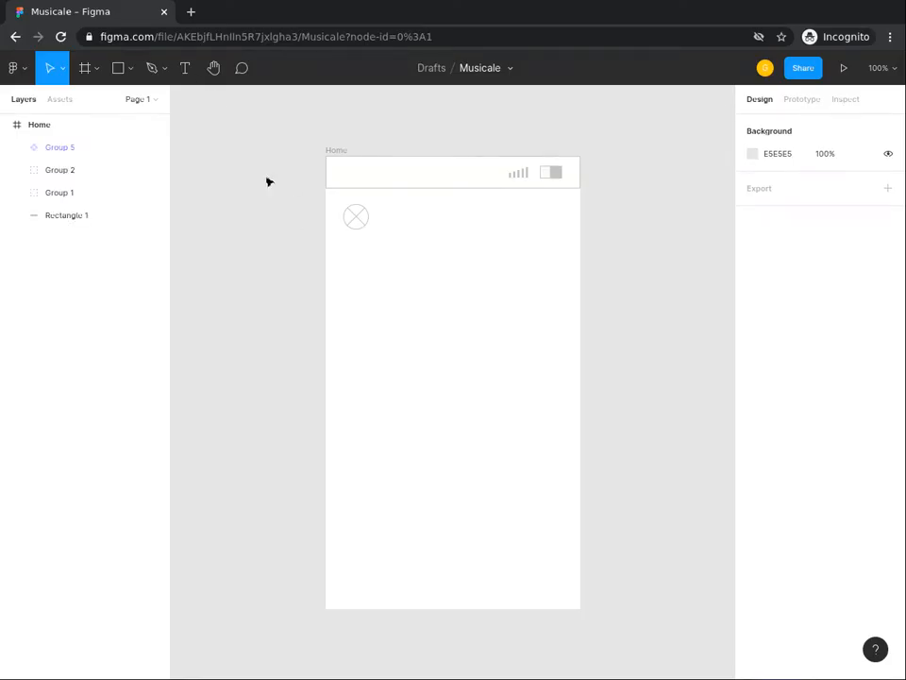
# Step: Draw a square below the small crossed-circle icon in the Home frame and set its size to 160 × 160
pyautogui.click(116, 70)
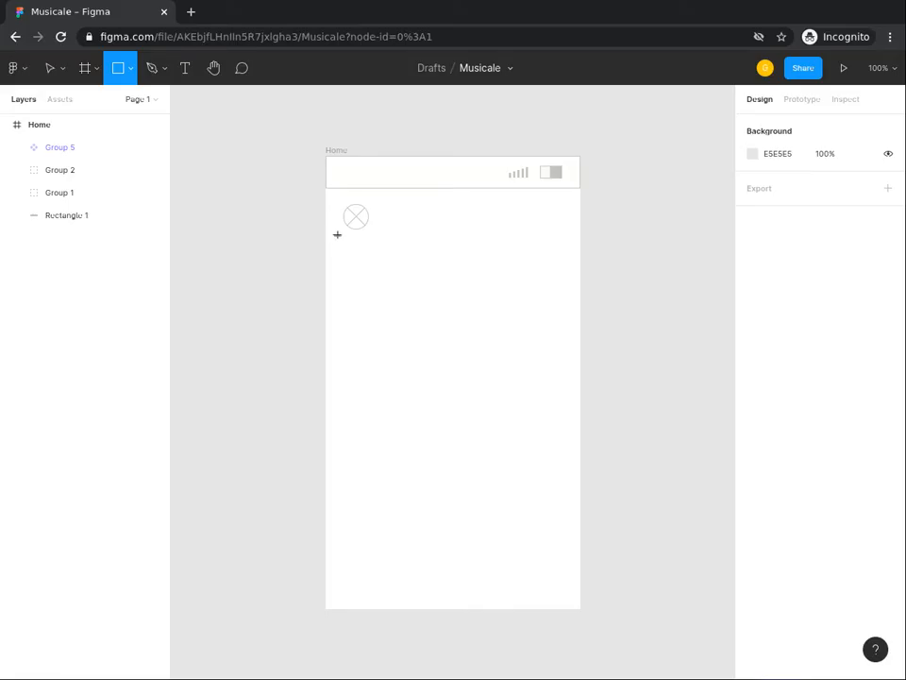
pyautogui.moveTo(344, 240); pyautogui.dragTo(471, 367)
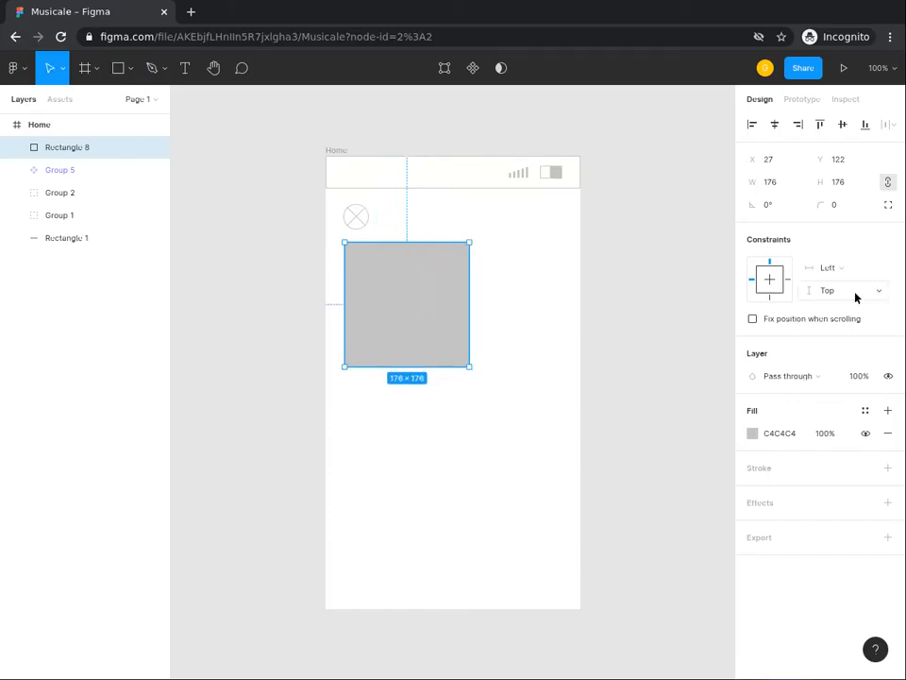
pyautogui.click(773, 183)
pyautogui.write('160')
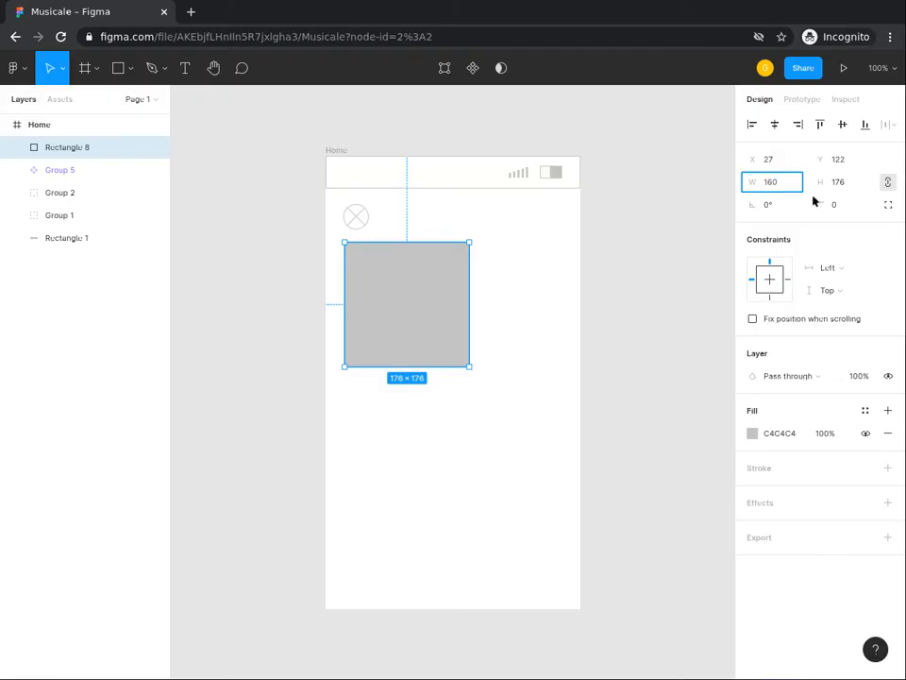
pyautogui.press('Return')
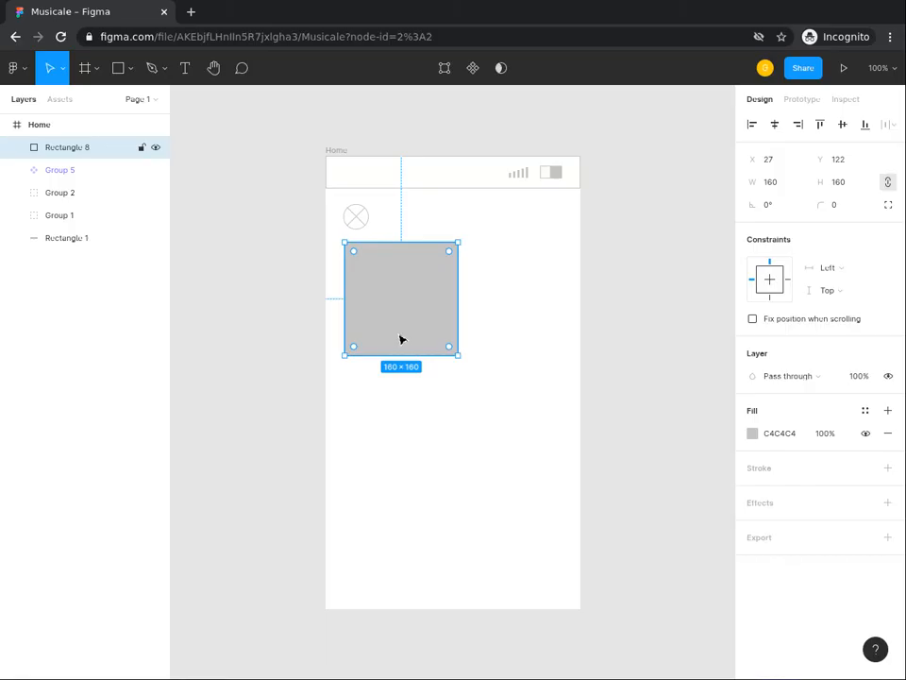
# Step: Give the square a white FFFFFF fill and add a C4C4C4 stroke
pyautogui.click(780, 437)
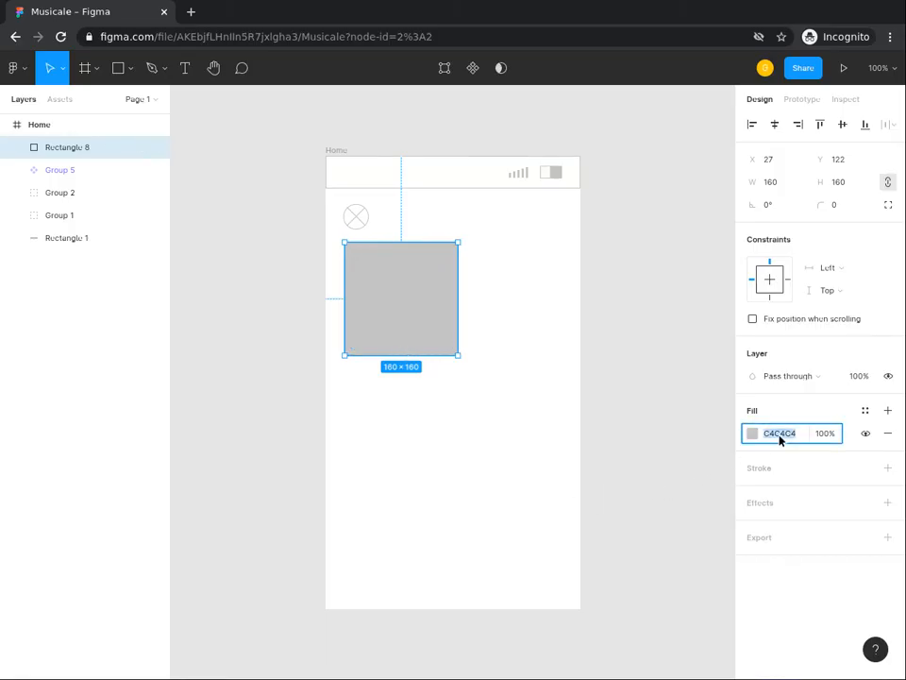
pyautogui.write('ffffff')
pyautogui.press('Return')
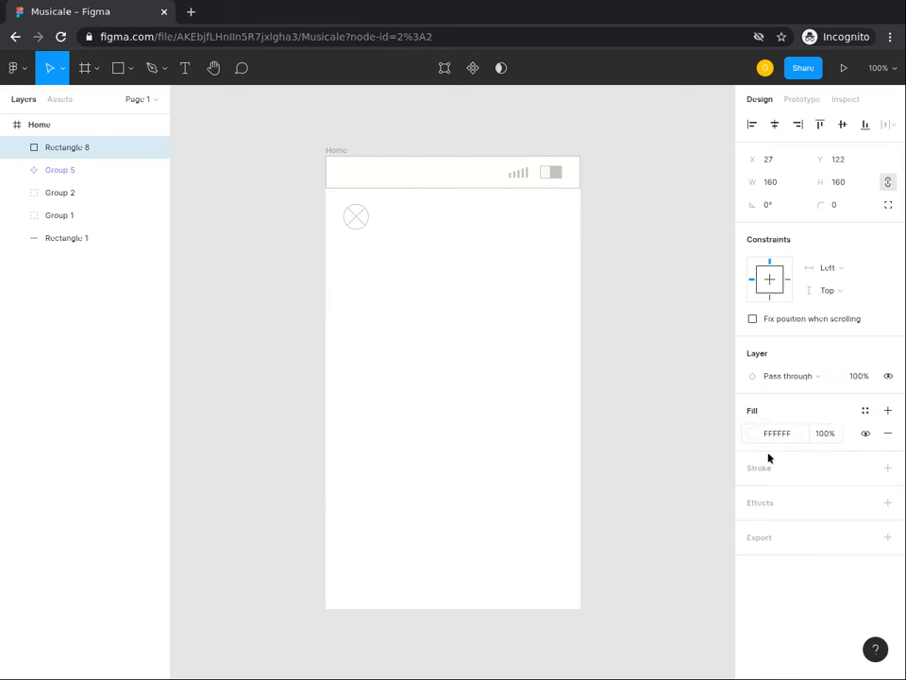
pyautogui.click(761, 469)
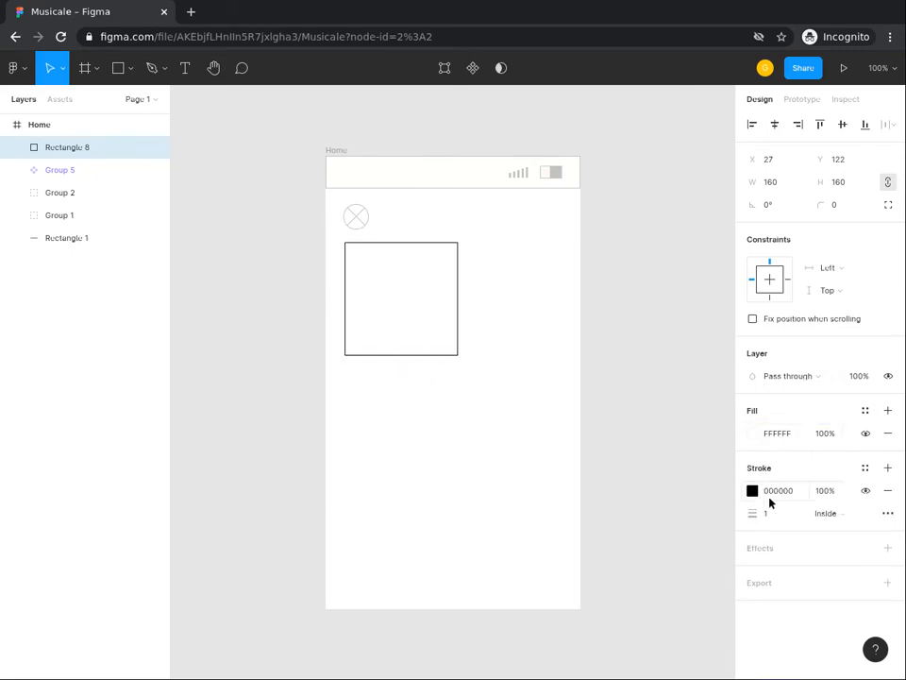
pyautogui.click(778, 491)
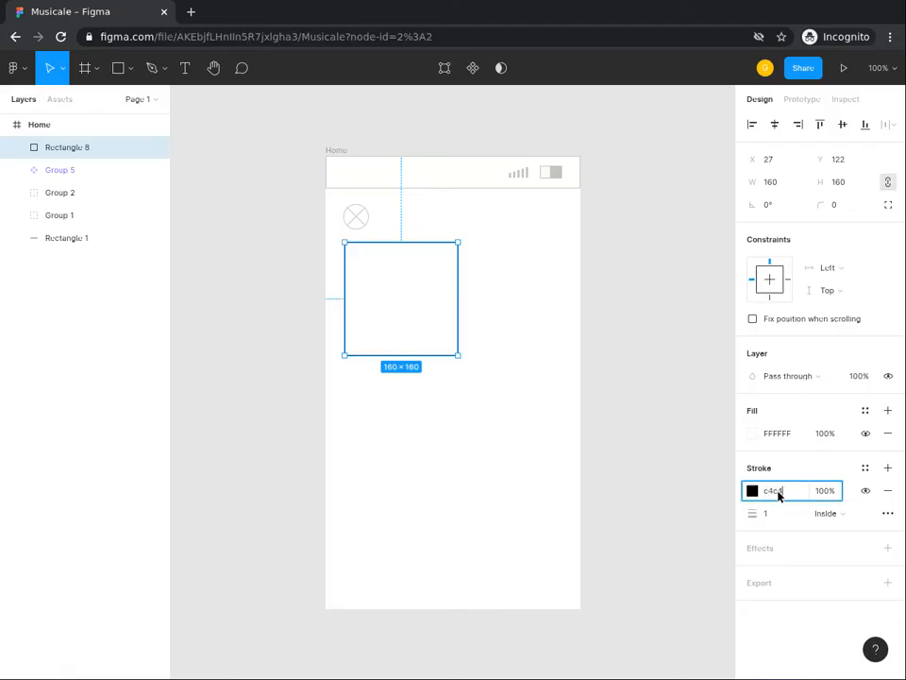
pyautogui.press('Return')
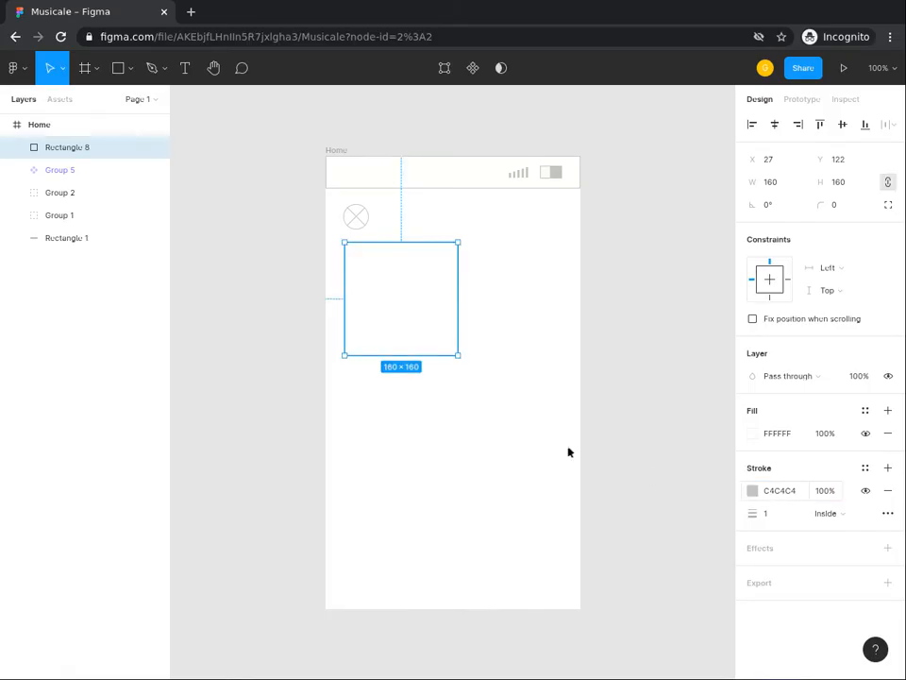
pyautogui.click(308, 265)
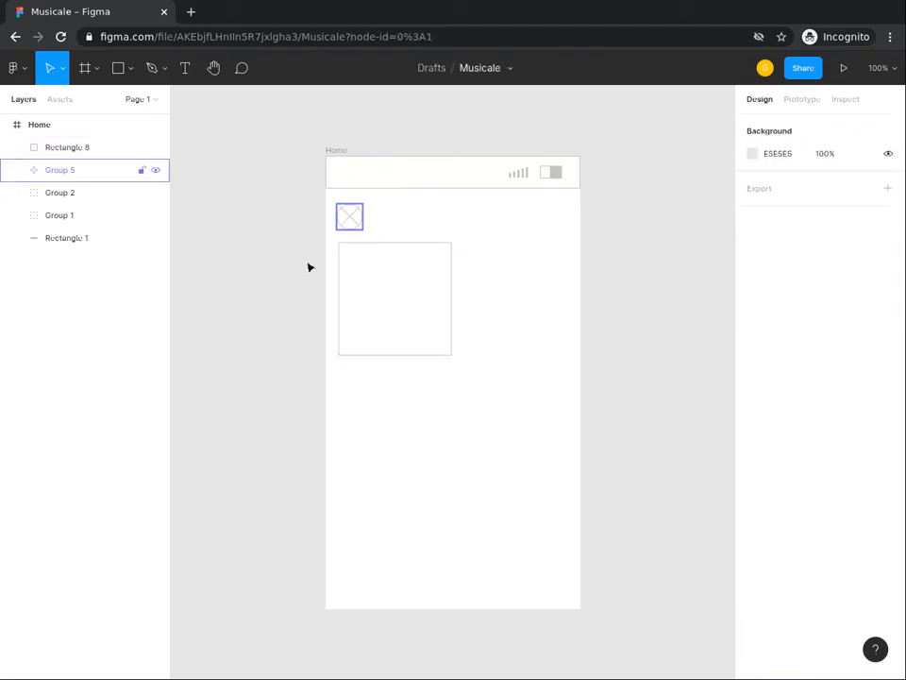
# Step: Copy the small crossed-circle icon component and place the pasted copy inside the square
pyautogui.click(356, 223)
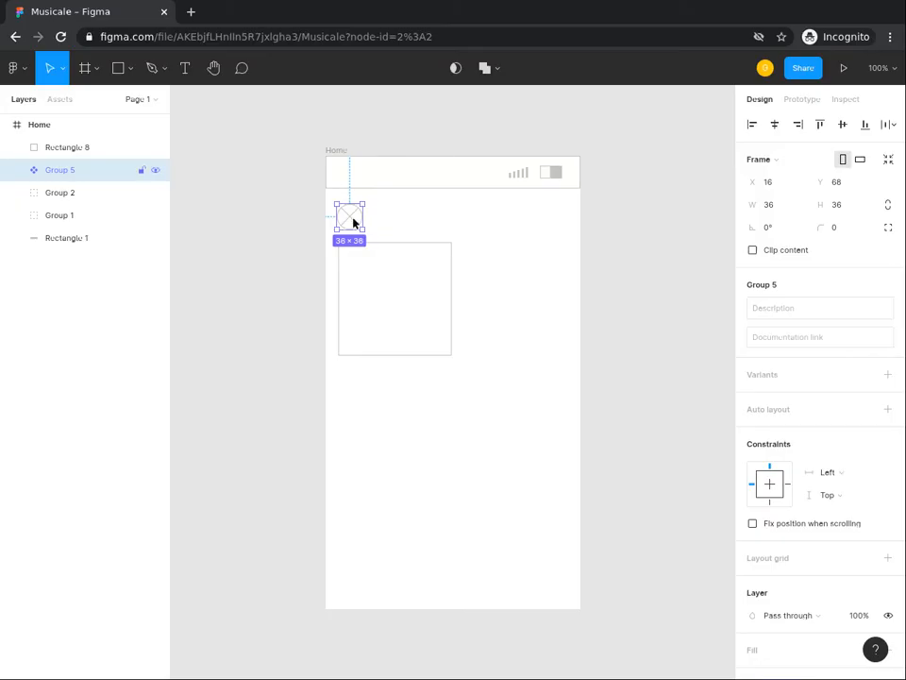
pyautogui.rightClick(353, 221)
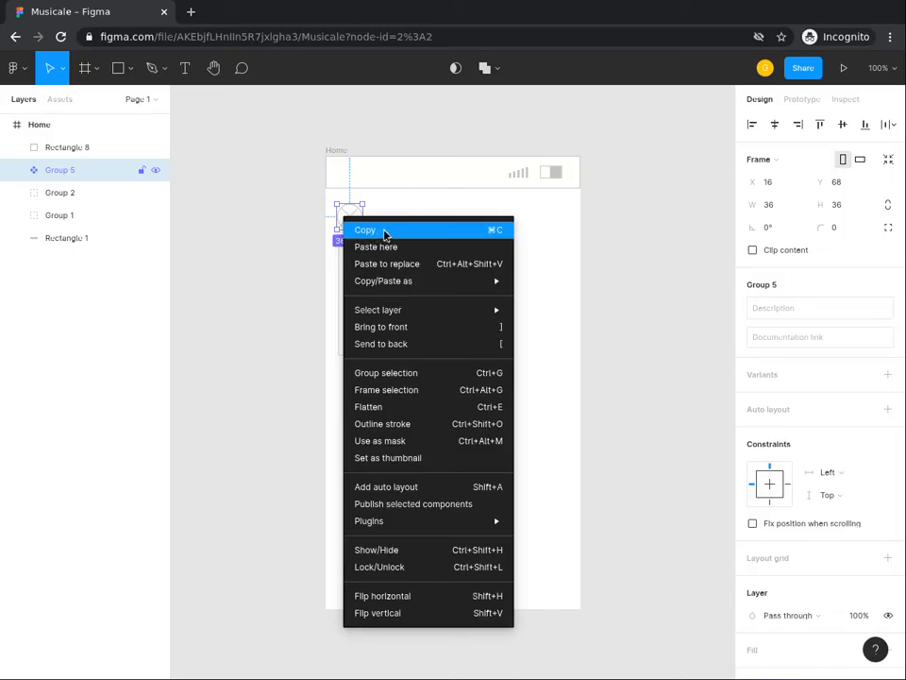
pyautogui.click(384, 232)
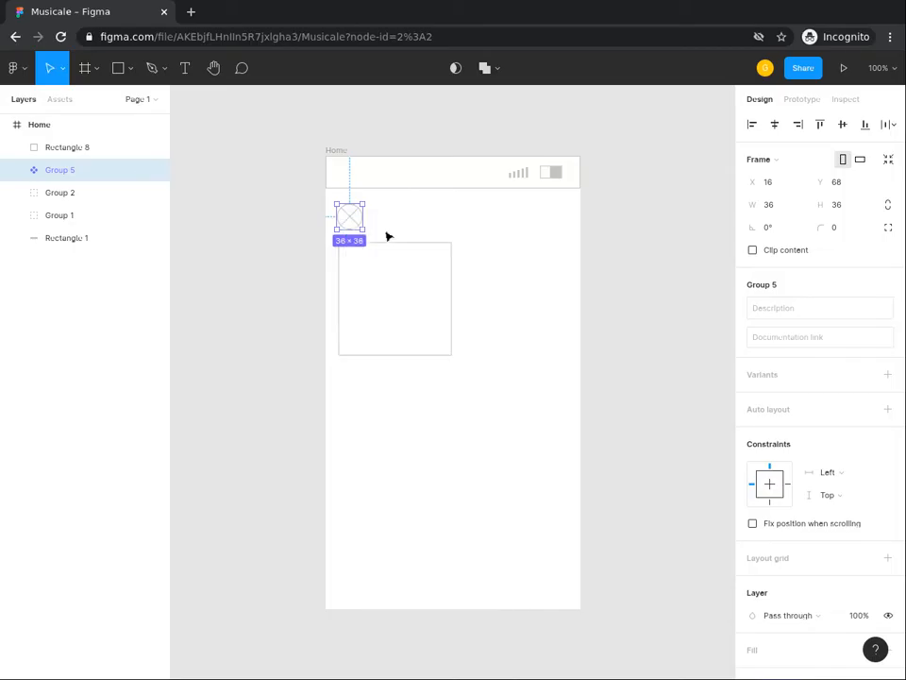
pyautogui.click(380, 302)
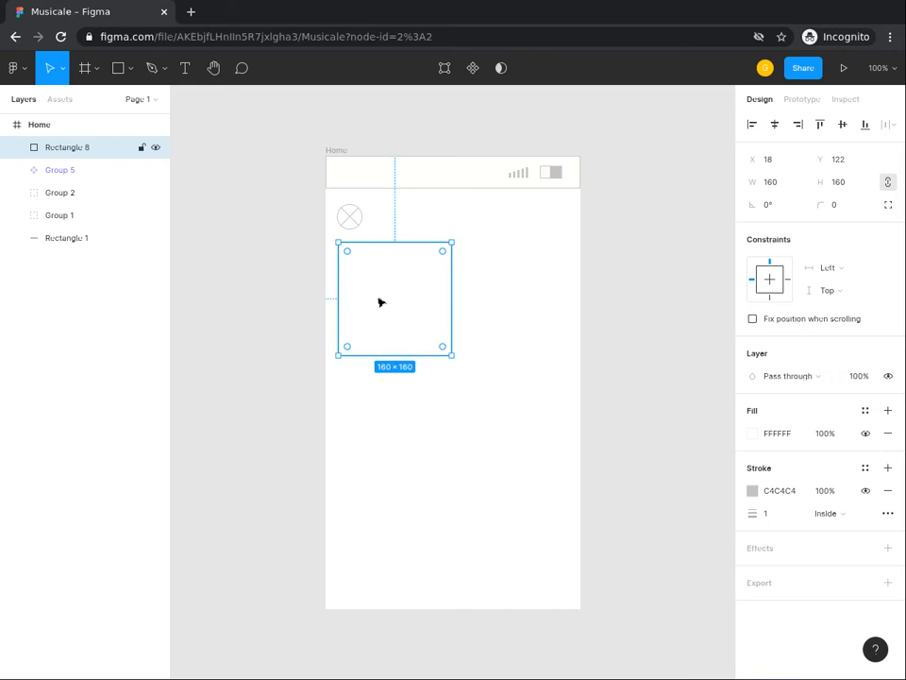
pyautogui.hotkey('ctrl', 'v')
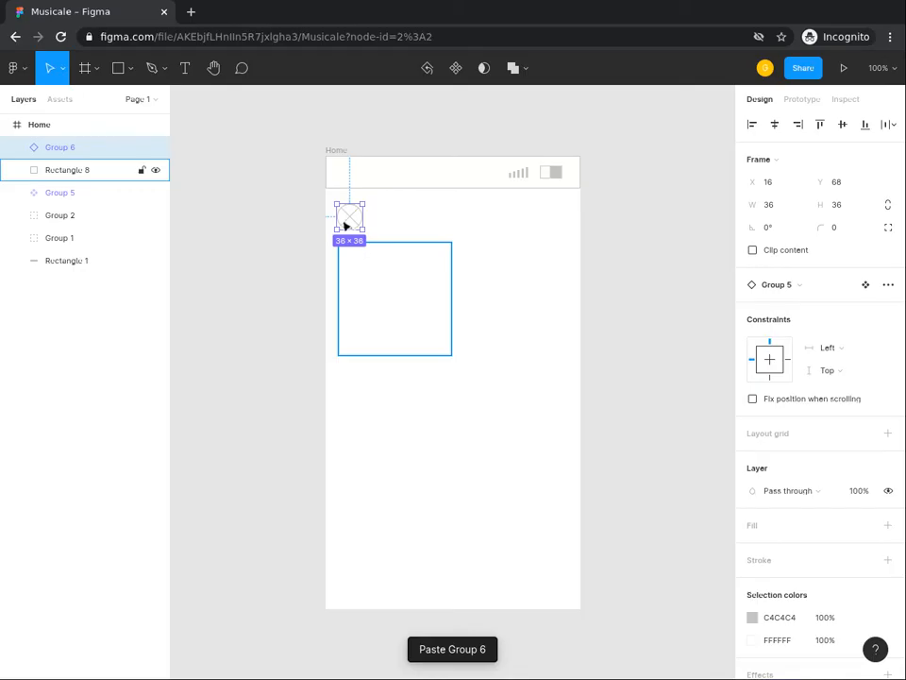
pyautogui.moveTo(347, 223); pyautogui.dragTo(395, 300)
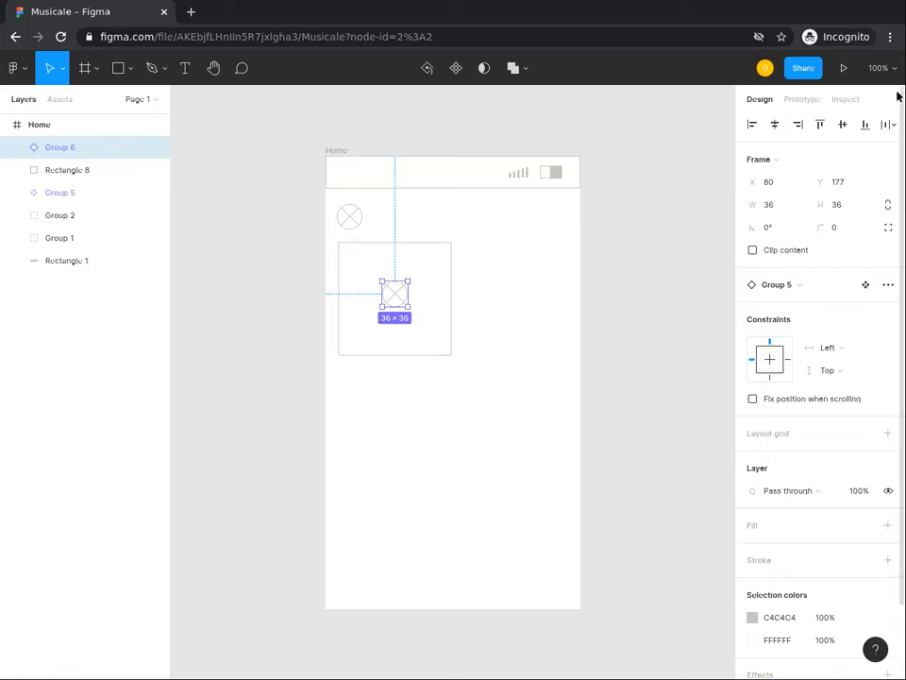
# Step: Resize the pasted icon copy to 120 × 120
pyautogui.click(769, 209)
pyautogui.write('120')
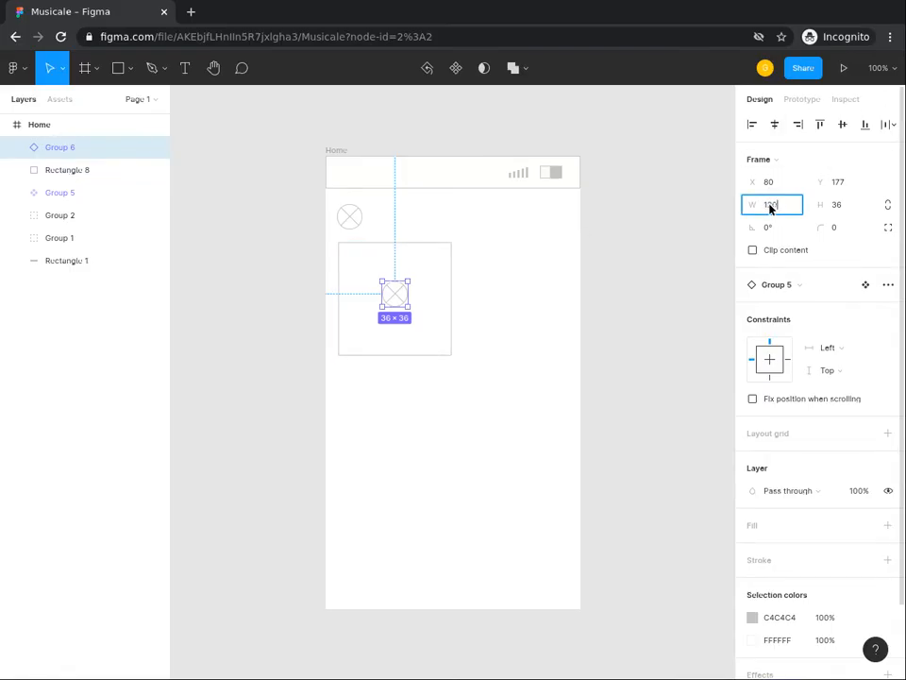
pyautogui.press('Tab')
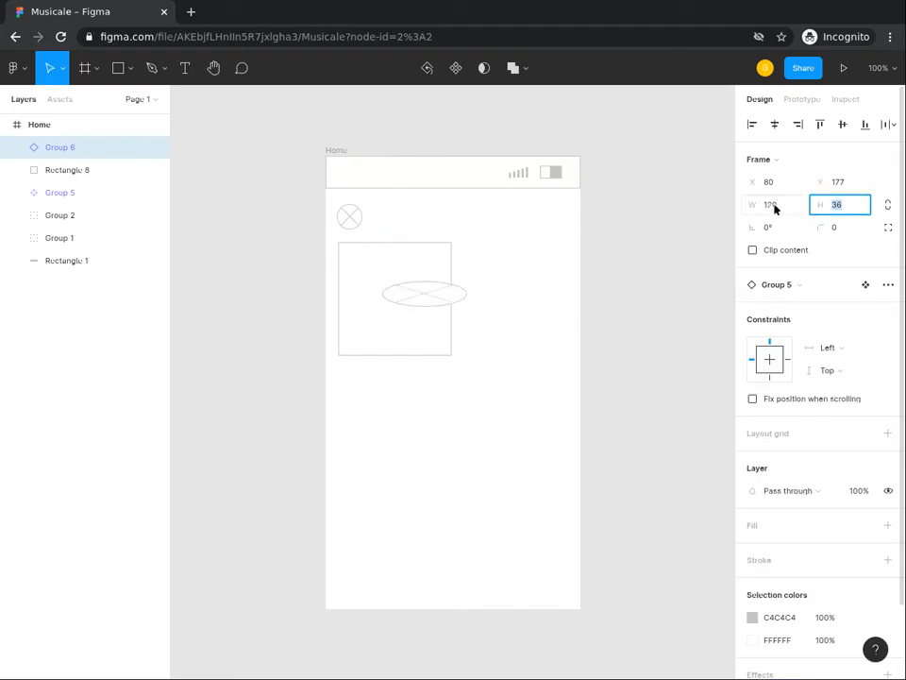
pyautogui.write('120')
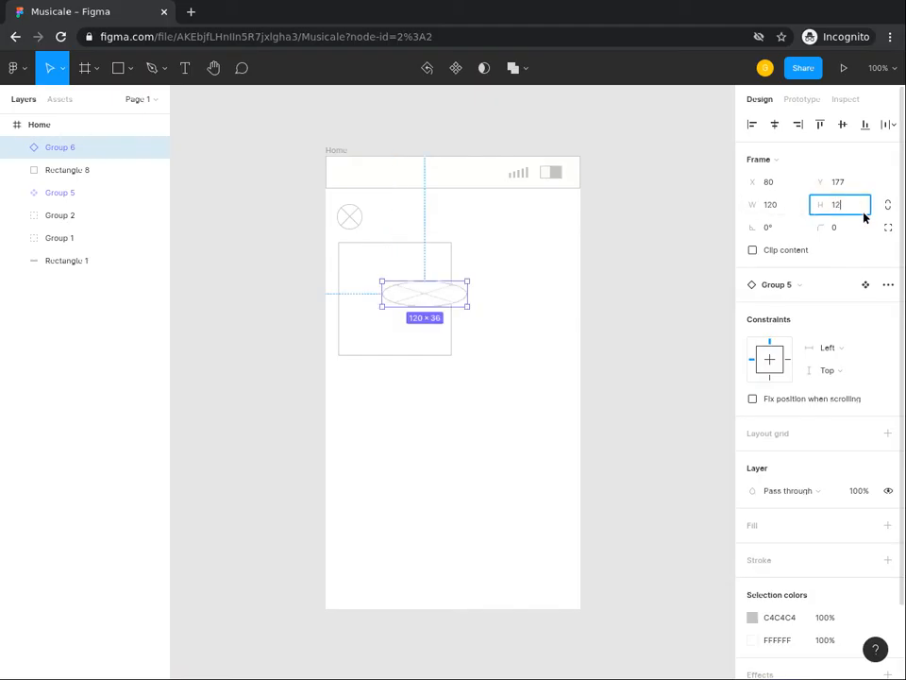
pyautogui.press('Return')
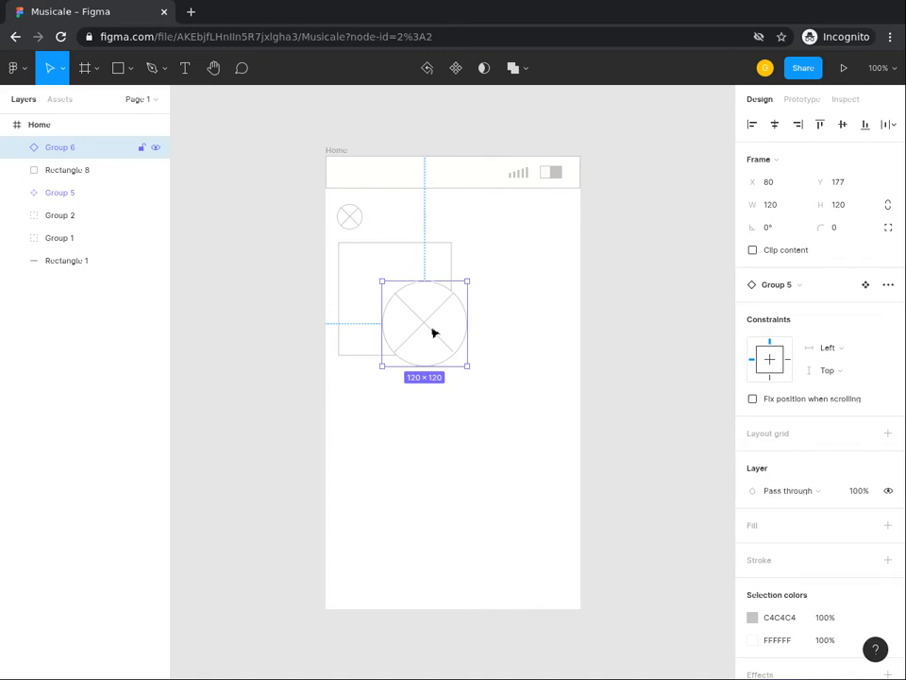
# Step: Align the enlarged icon and the square on their horizontal and vertical centers
pyautogui.keyDown('shift'); pyautogui.click(398, 262); pyautogui.keyUp('shift')
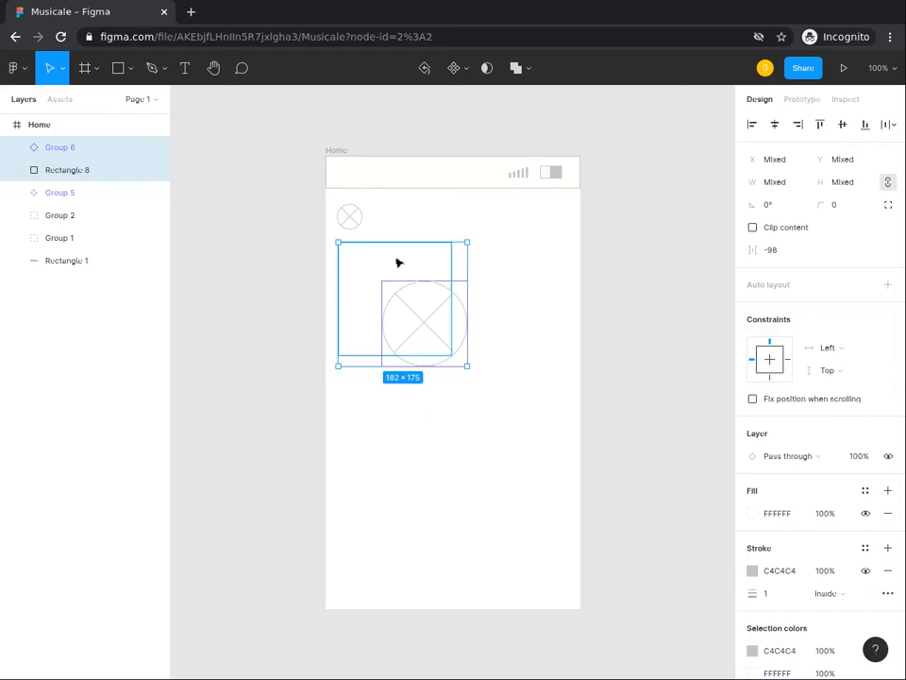
pyautogui.click(767, 131)
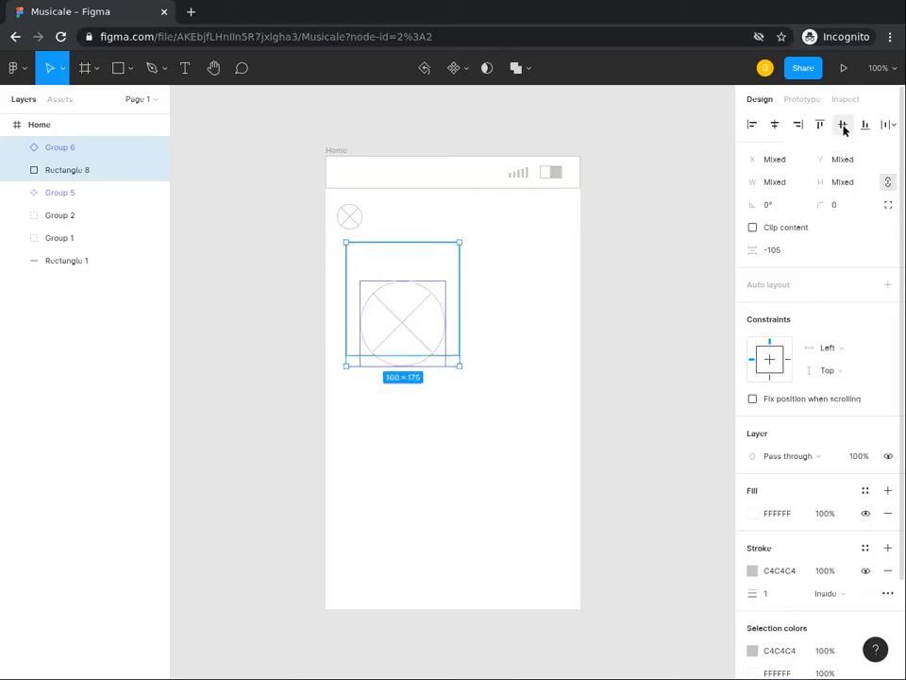
pyautogui.click(844, 131)
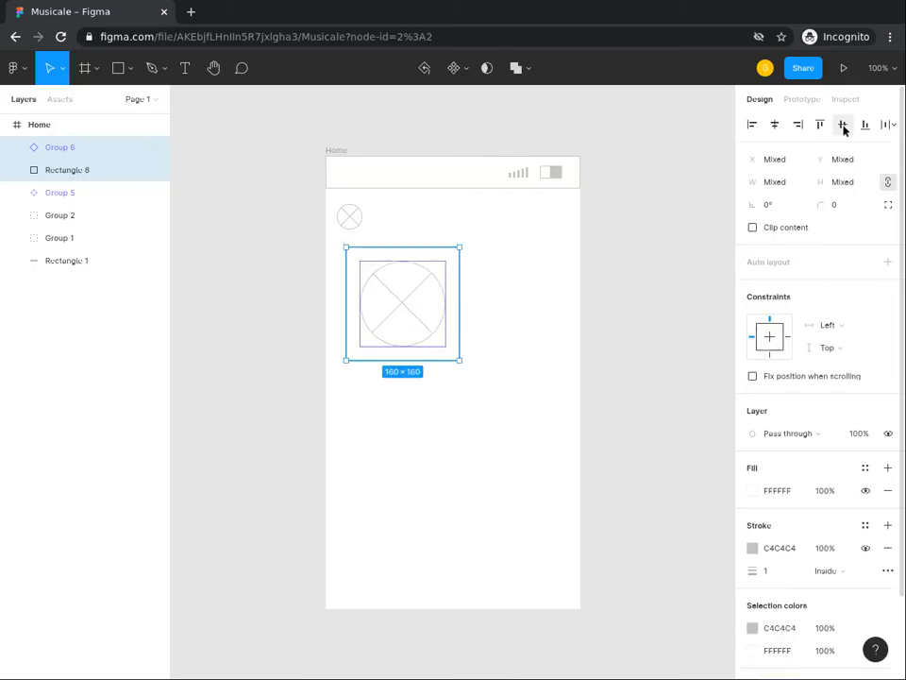
pyautogui.click(488, 293)
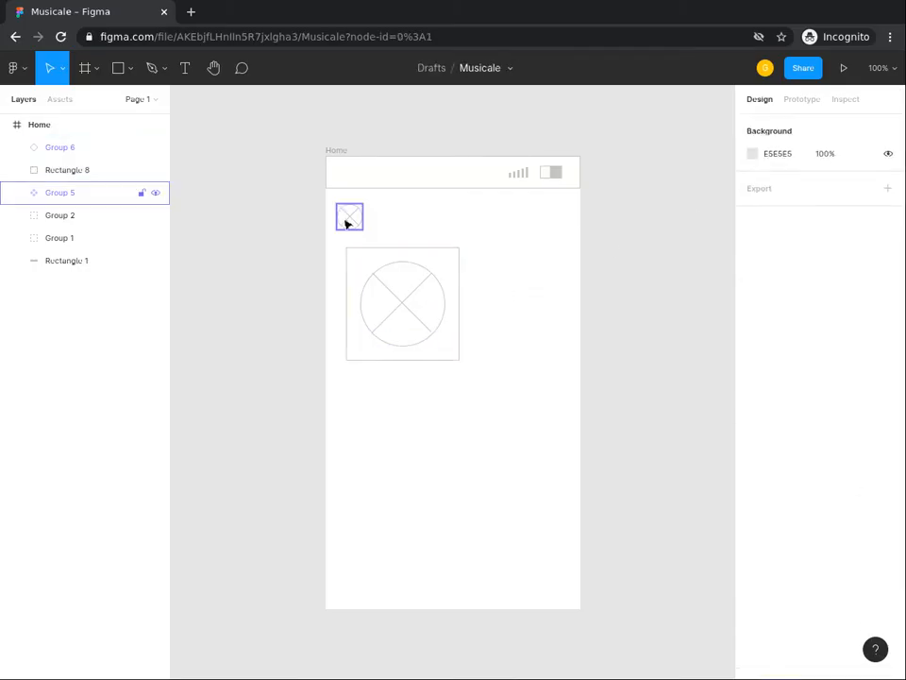
# Step: Try changing the original small icon component's white color to C4C4C4, and undo the color change
pyautogui.click(347, 225)
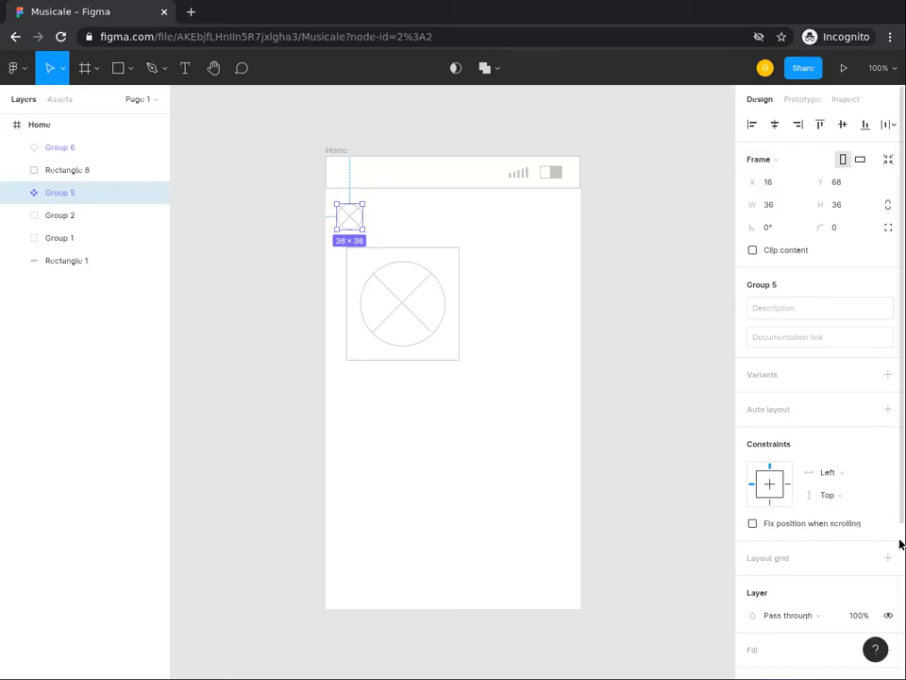
pyautogui.scroll(-3, 900, 544)
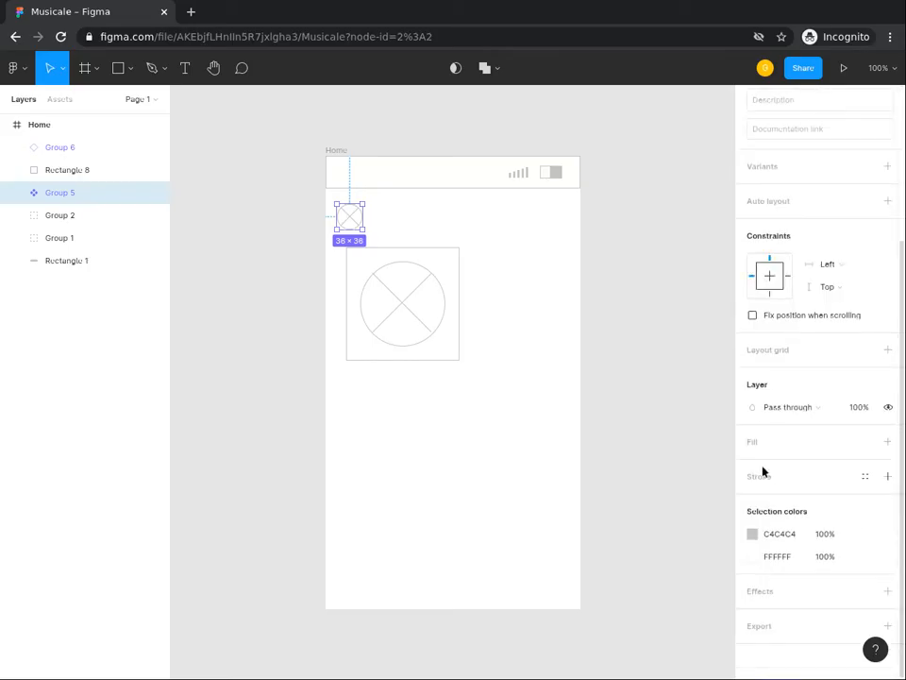
pyautogui.click(776, 557)
pyautogui.write('c4c4c4')
pyautogui.press('Return')
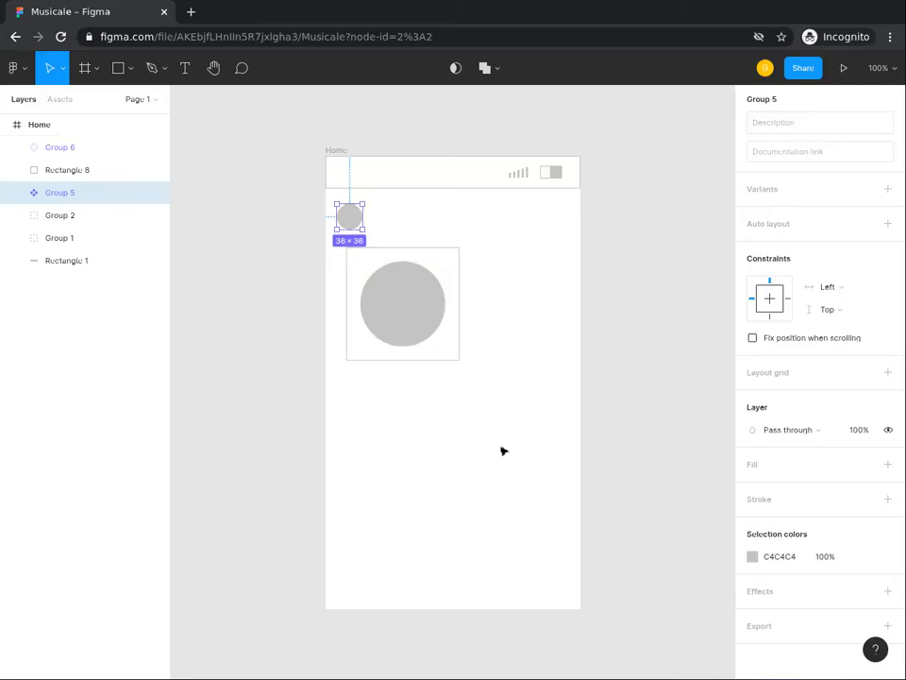
pyautogui.hotkey('ctrl', 'z')
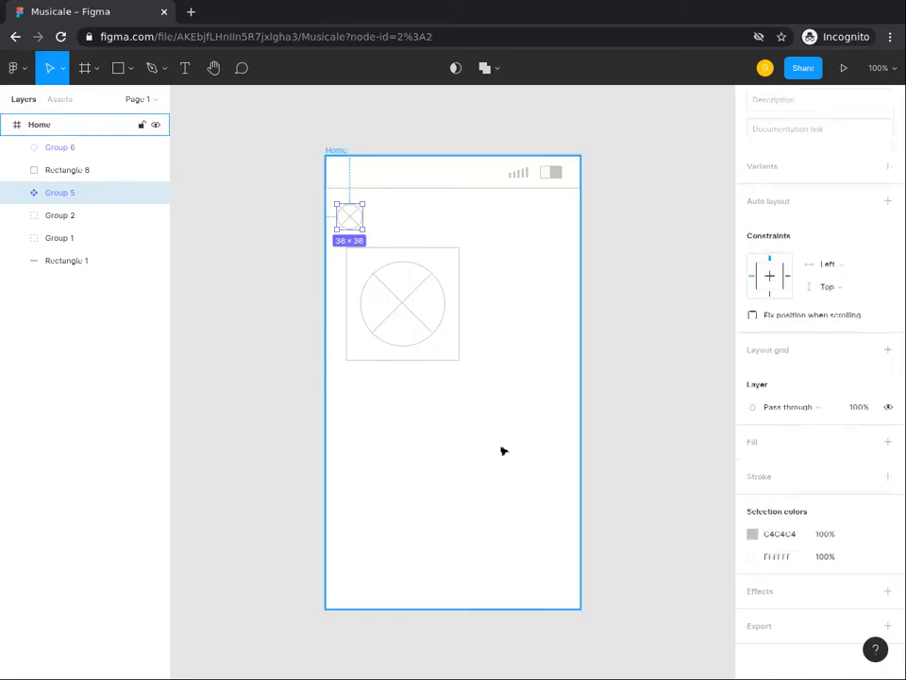
pyautogui.click(504, 451)
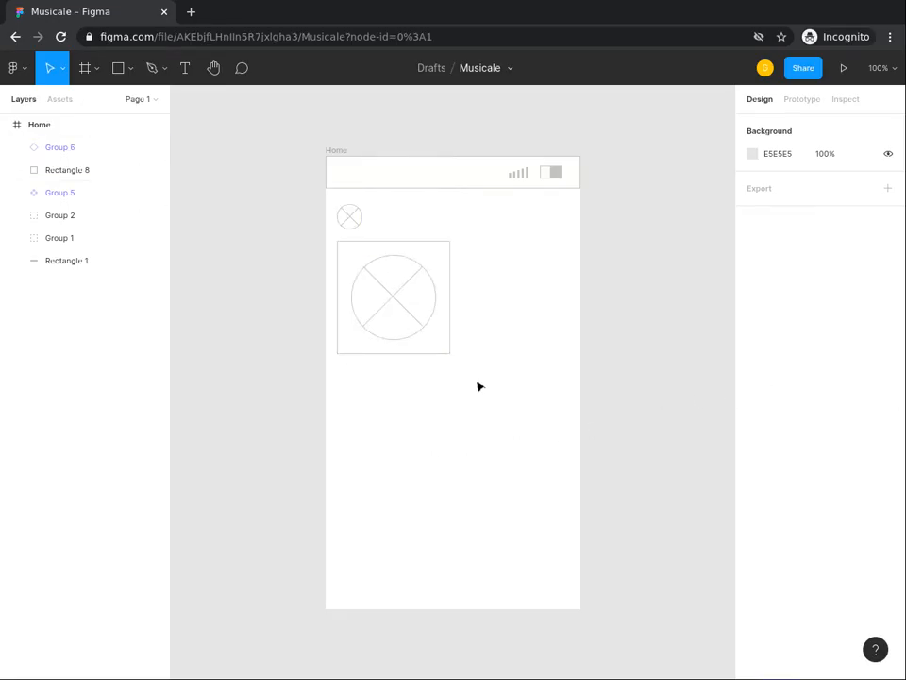
# Step: Group the square with its large icon and place a duplicate of the group about 9 px to its right
pyautogui.moveTo(474, 381); pyautogui.dragTo(360, 286)
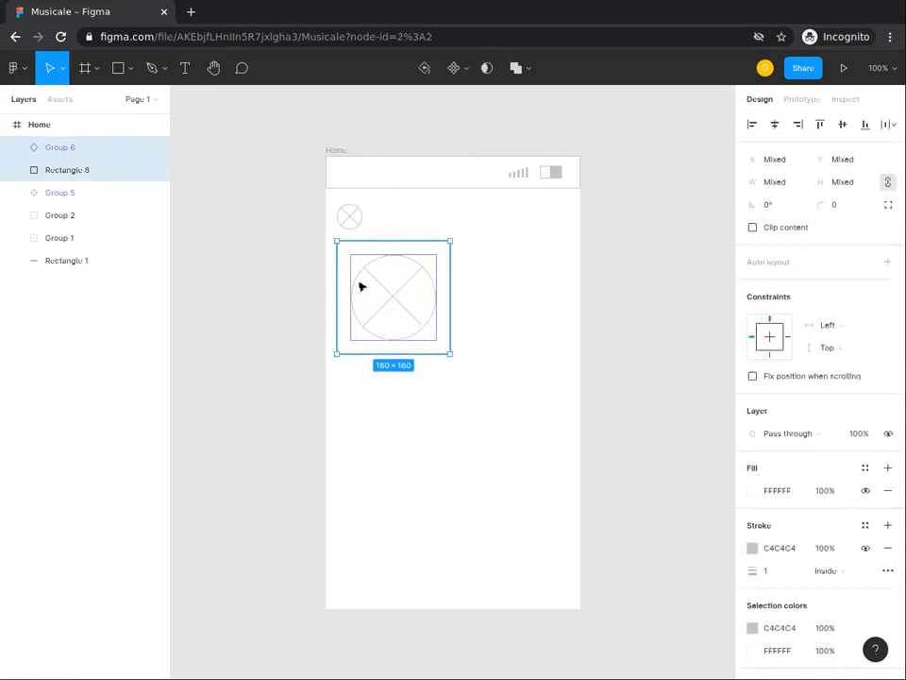
pyautogui.hotkey('ctrl', 'g')
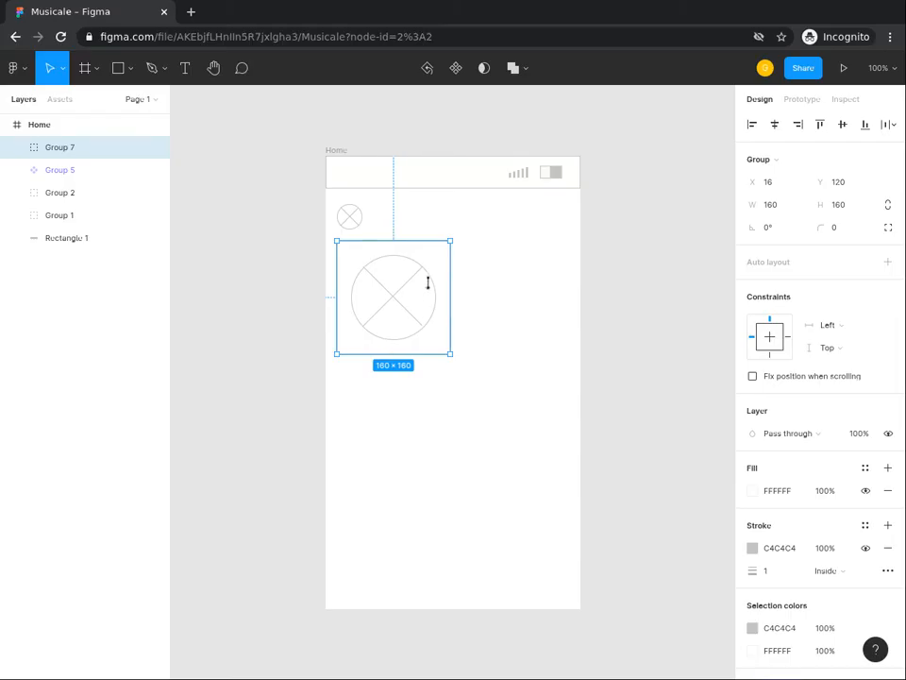
pyautogui.hotkey('ctrl', 'v')
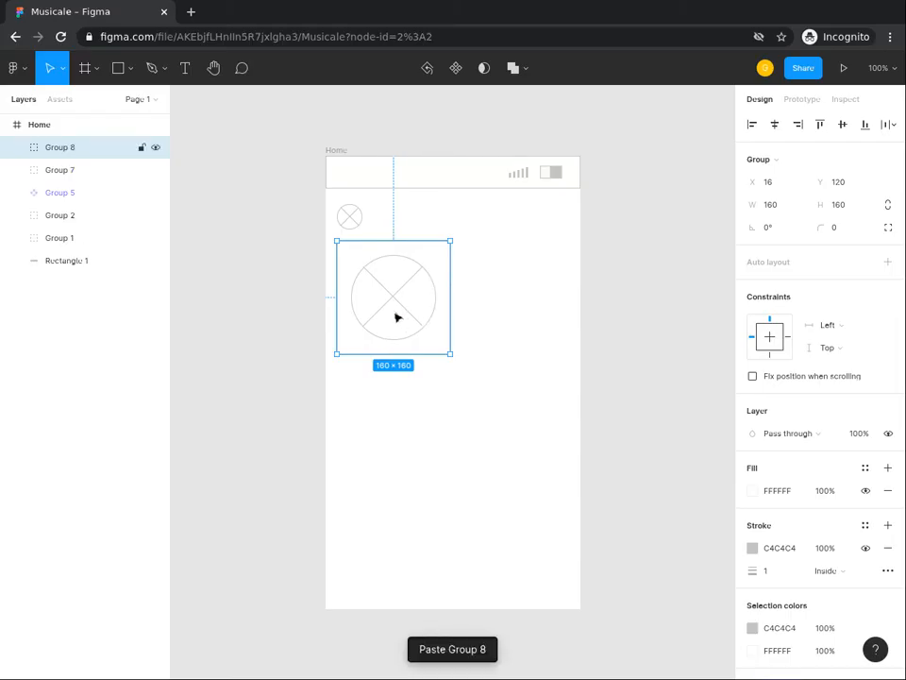
pyautogui.moveTo(416, 315); pyautogui.dragTo(517, 315)
pyautogui.click(485, 414)
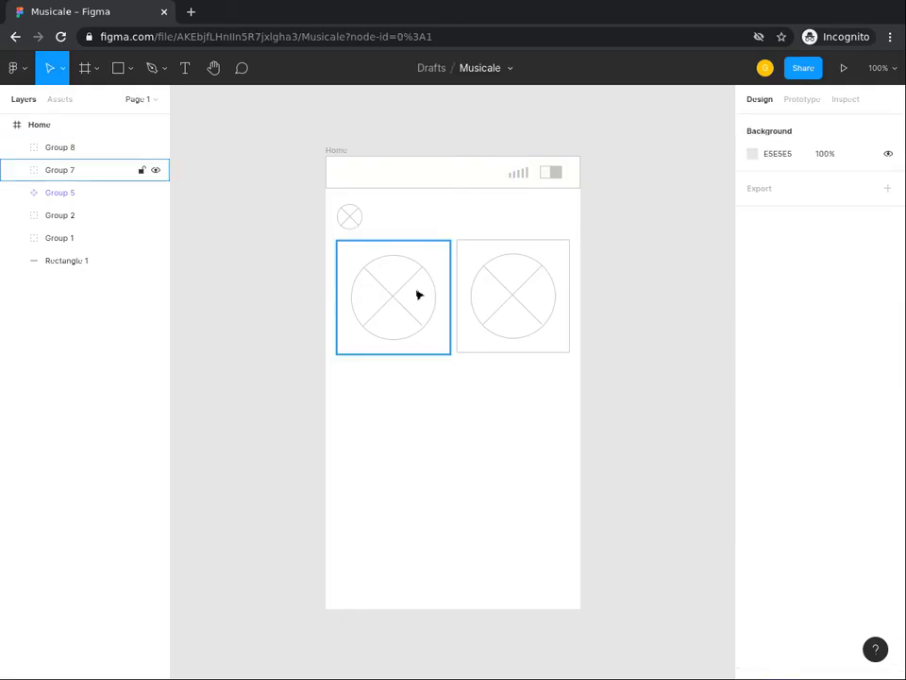
# Step: Align the bottom edges of the two square icon groups
pyautogui.click(418, 294)
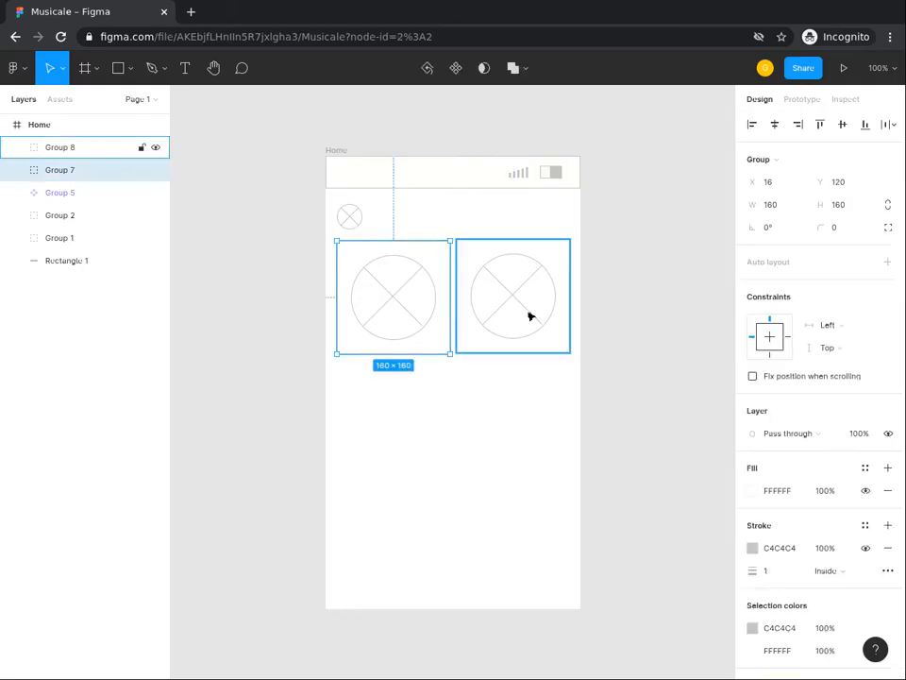
pyautogui.keyDown('shift'); pyautogui.click(556, 303); pyautogui.keyUp('shift')
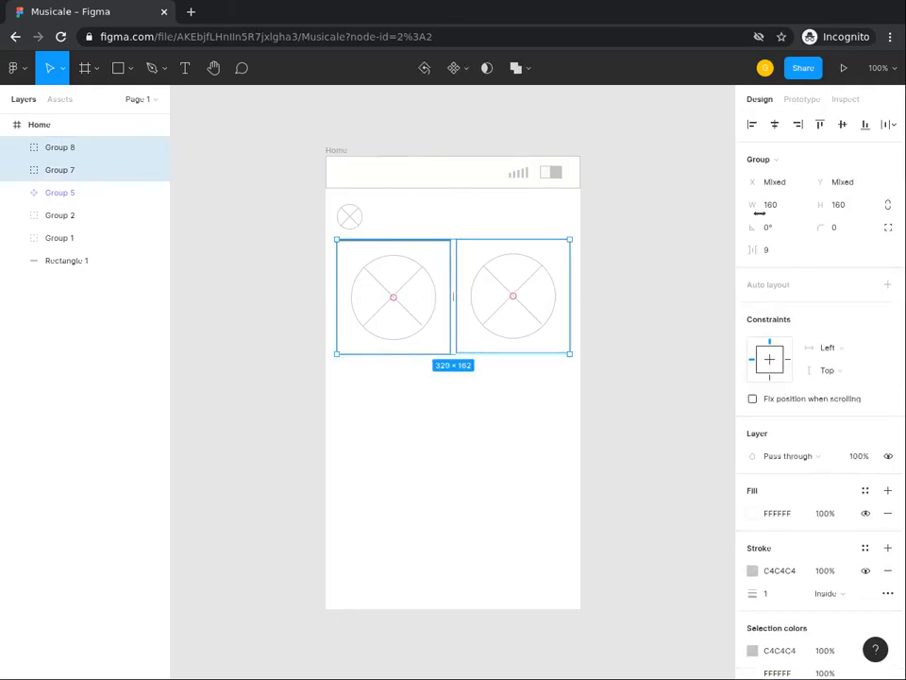
pyautogui.click(866, 126)
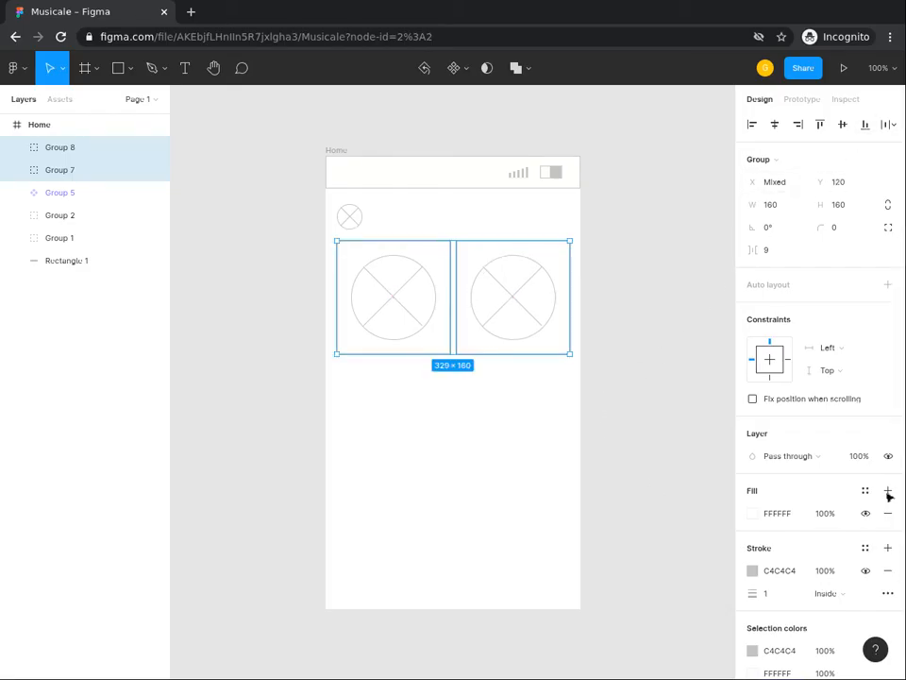
# Step: Add a greeting text below the first card, reading "Hello" followed by the person's first name and an exclamation mark
pyautogui.press('Escape')
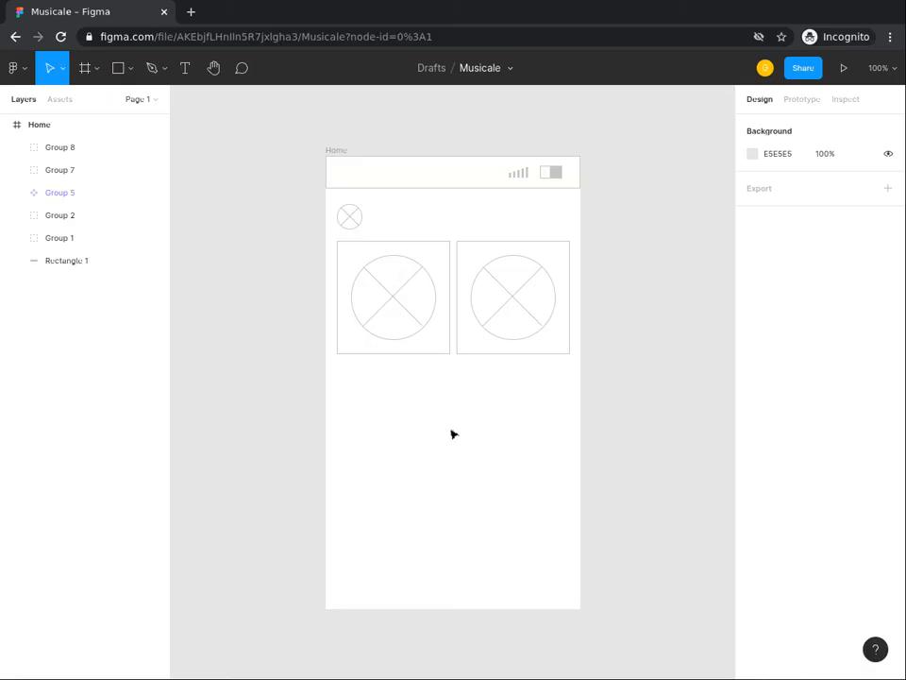
pyautogui.click(185, 69)
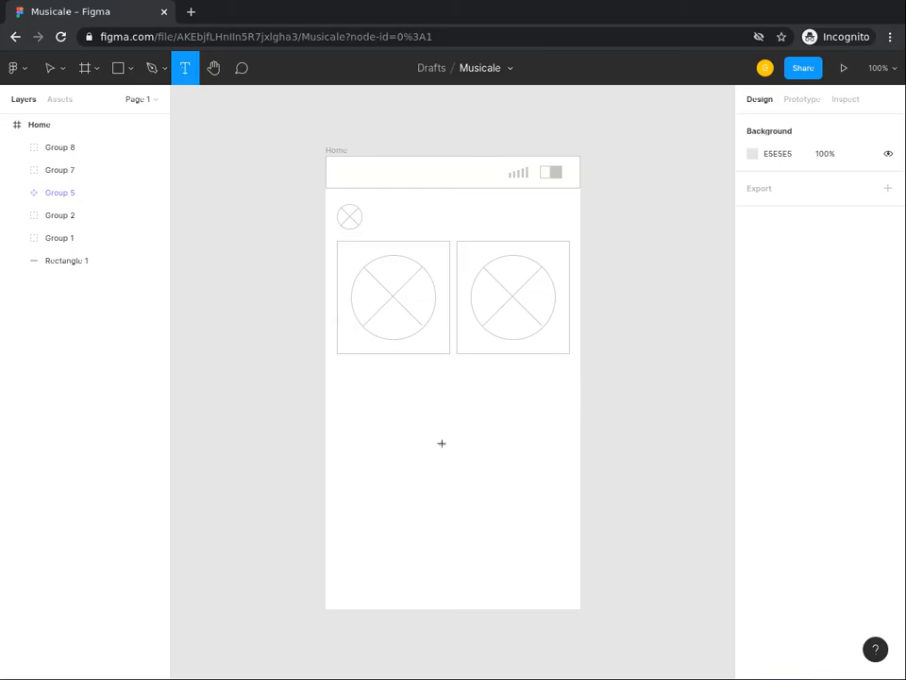
pyautogui.click(385, 403)
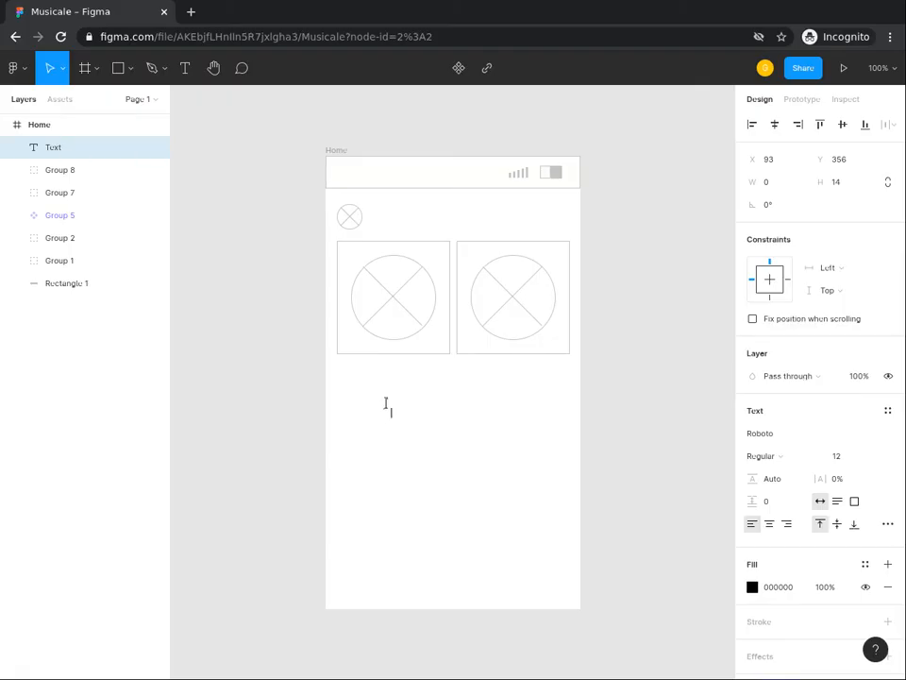
pyautogui.write('Hello Karen!')
pyautogui.press('BackSpace')
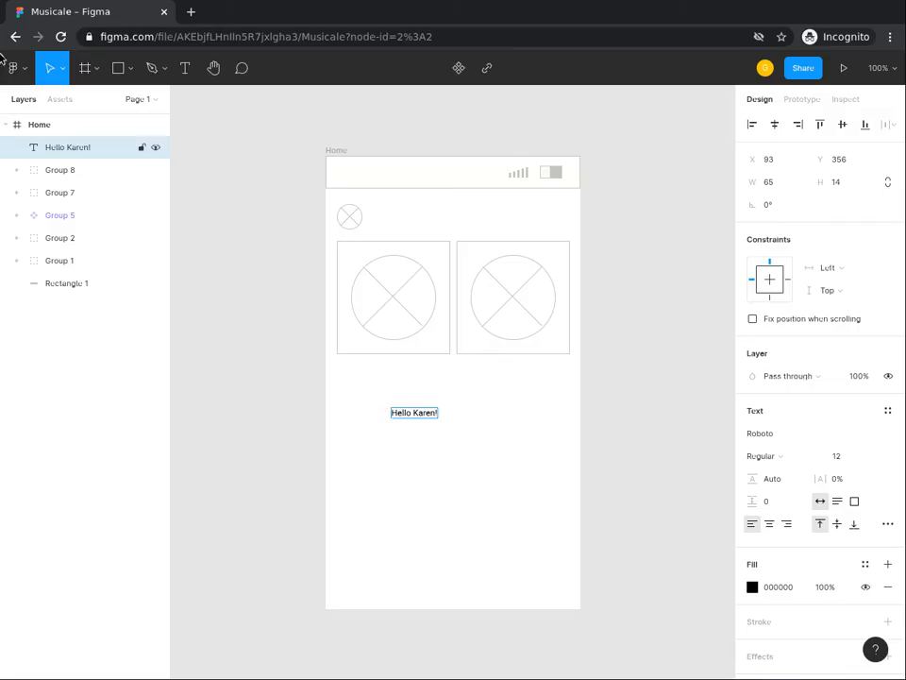
pyautogui.click(427, 444)
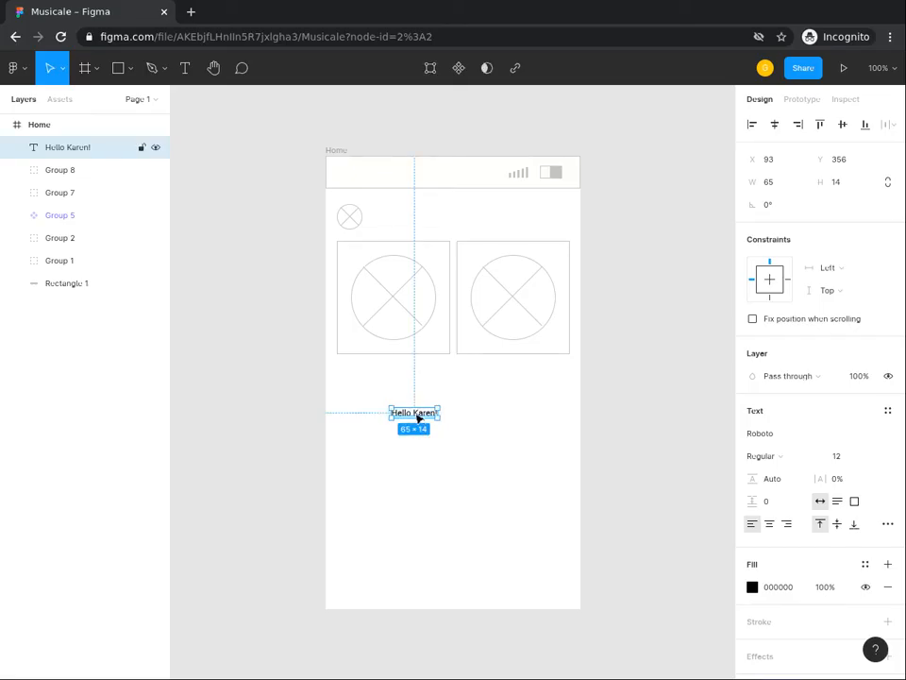
# Step: Move the greeting text about 10 px to the right of the small round icon and align their vertical centers
pyautogui.moveTo(418, 418); pyautogui.dragTo(394, 234)
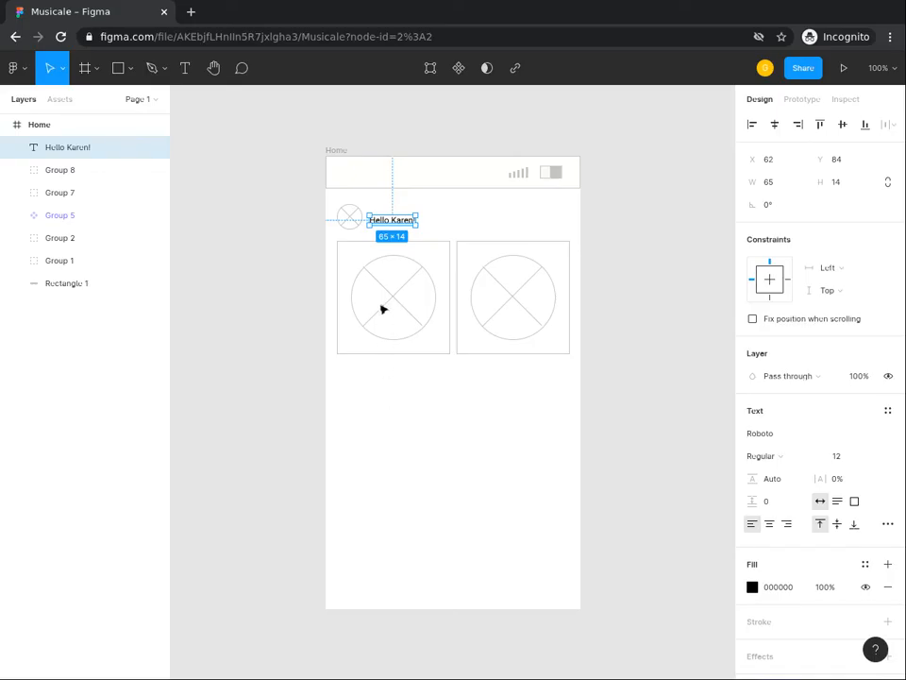
pyautogui.keyDown('shift'); pyautogui.click(348, 218); pyautogui.keyUp('shift')
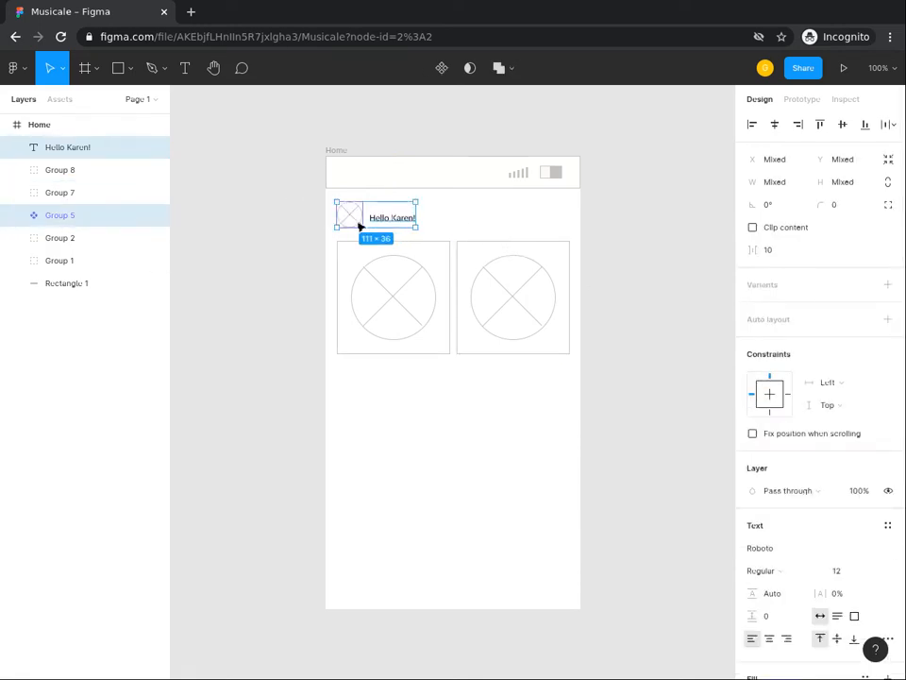
pyautogui.click(844, 127)
# Step: Add the text "New Releases This Week" in the empty area below the first card
pyautogui.click(395, 352)
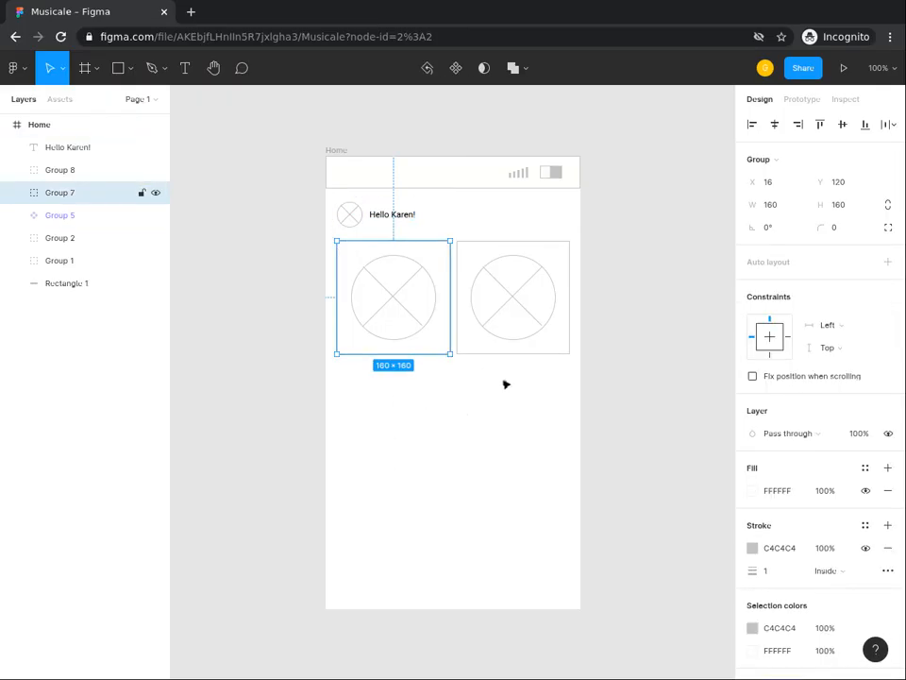
pyautogui.click(513, 350)
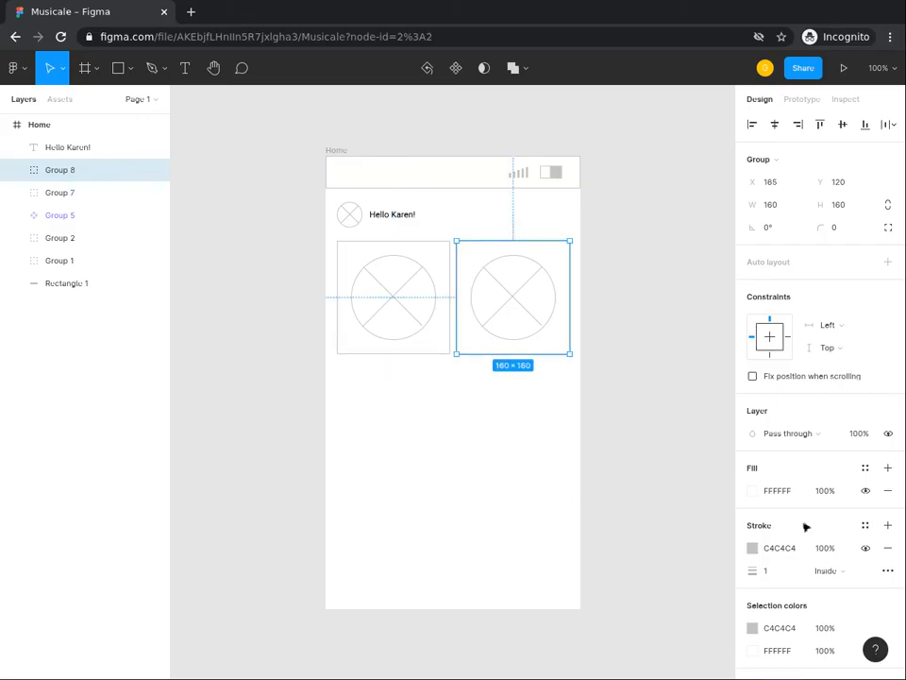
pyautogui.click(185, 67)
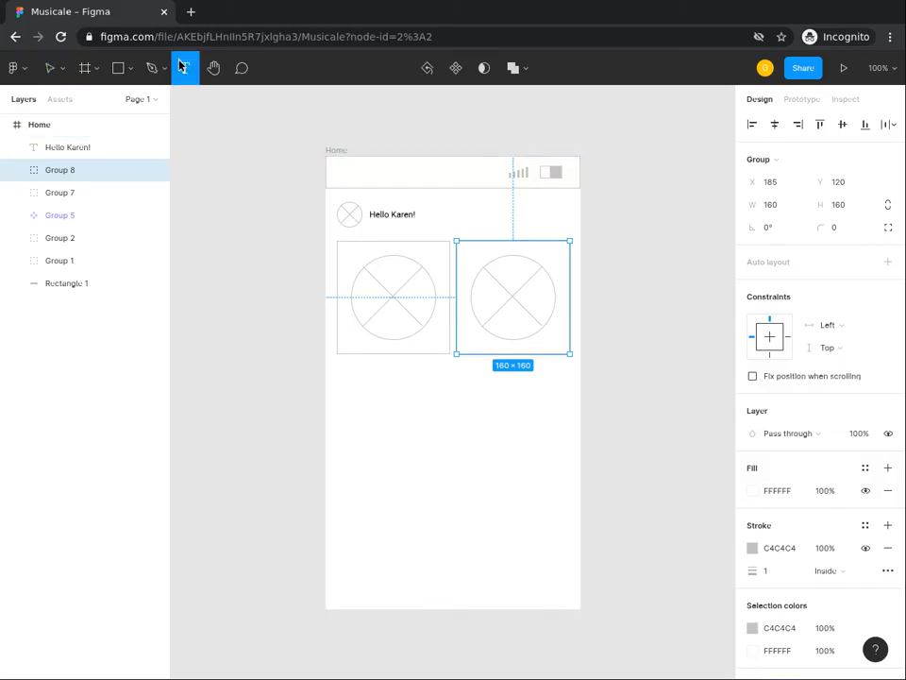
pyautogui.click(363, 396)
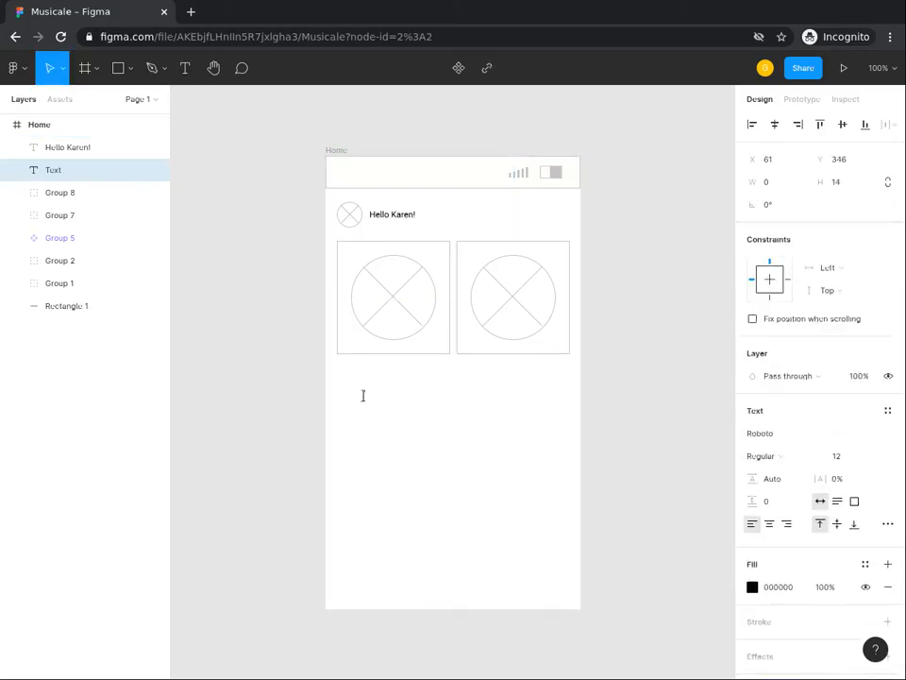
pyautogui.write('New Releases Th')
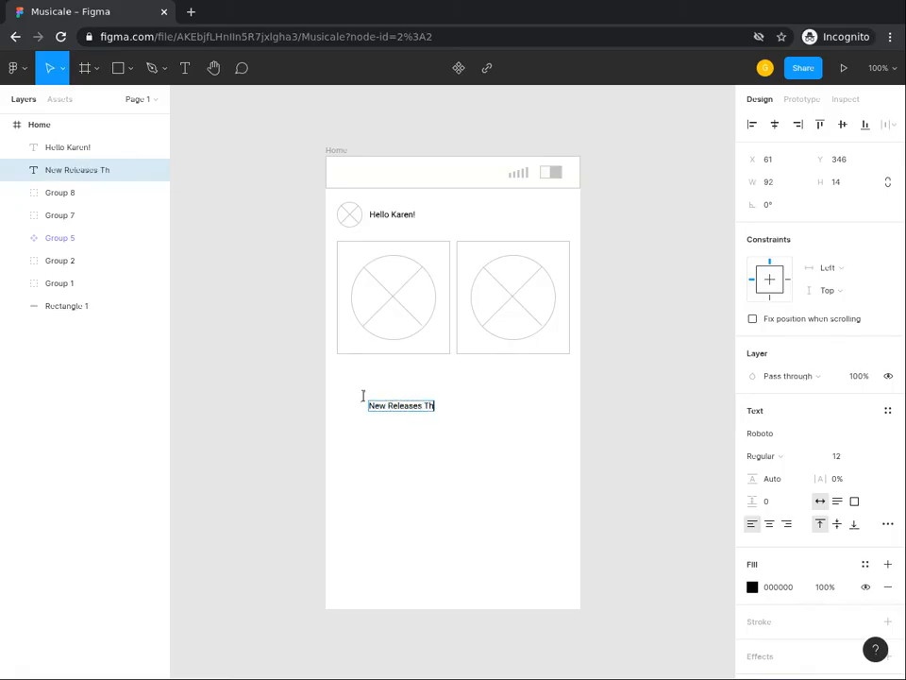
pyautogui.write('is Week')
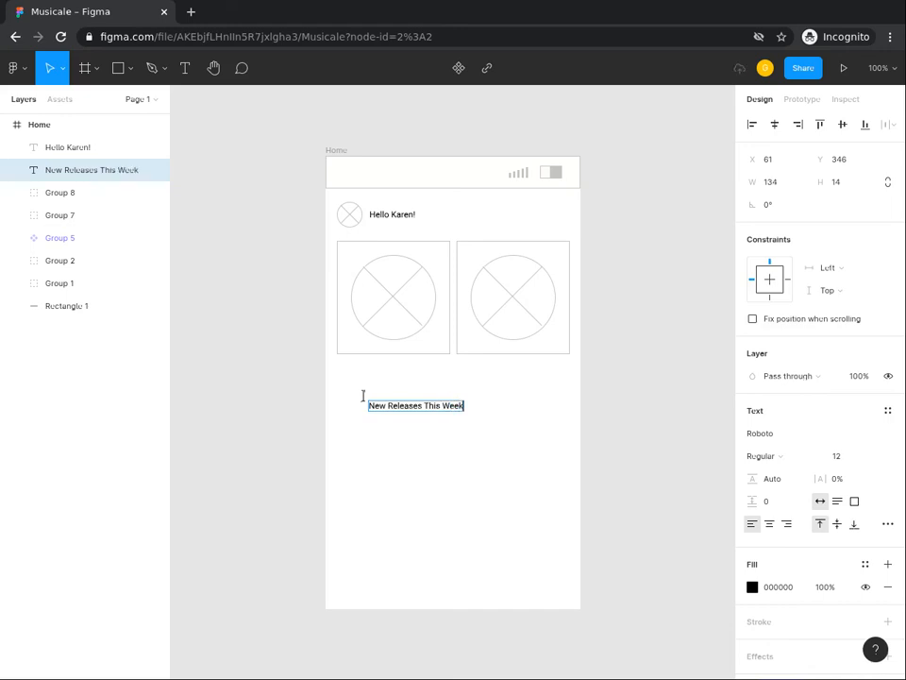
pyautogui.press('Escape')
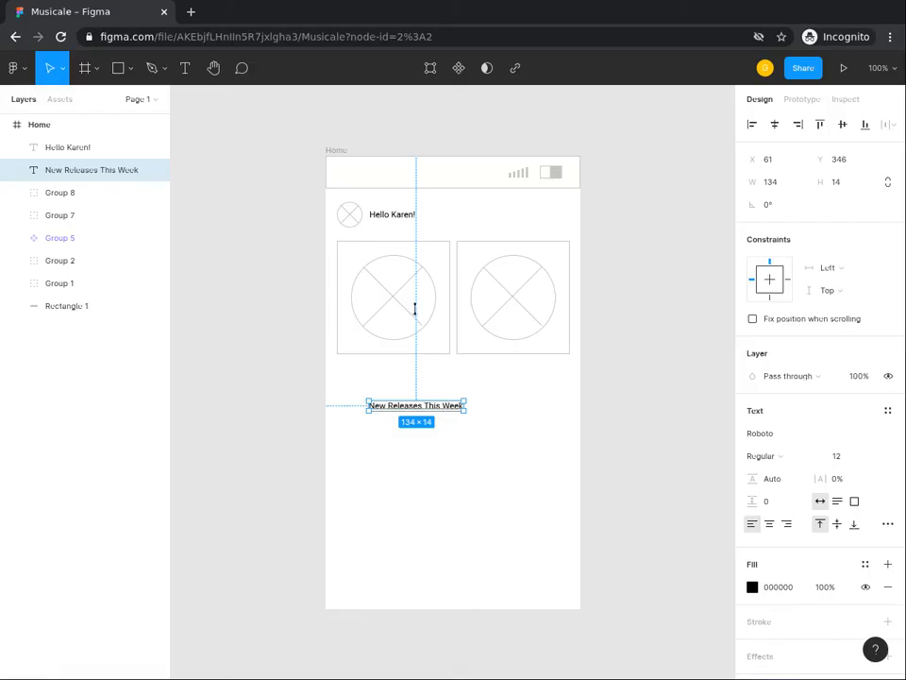
# Step: Center the "New Releases This Week" text horizontally with the first card
pyautogui.keyDown('shift'); pyautogui.click(408, 258); pyautogui.keyUp('shift')
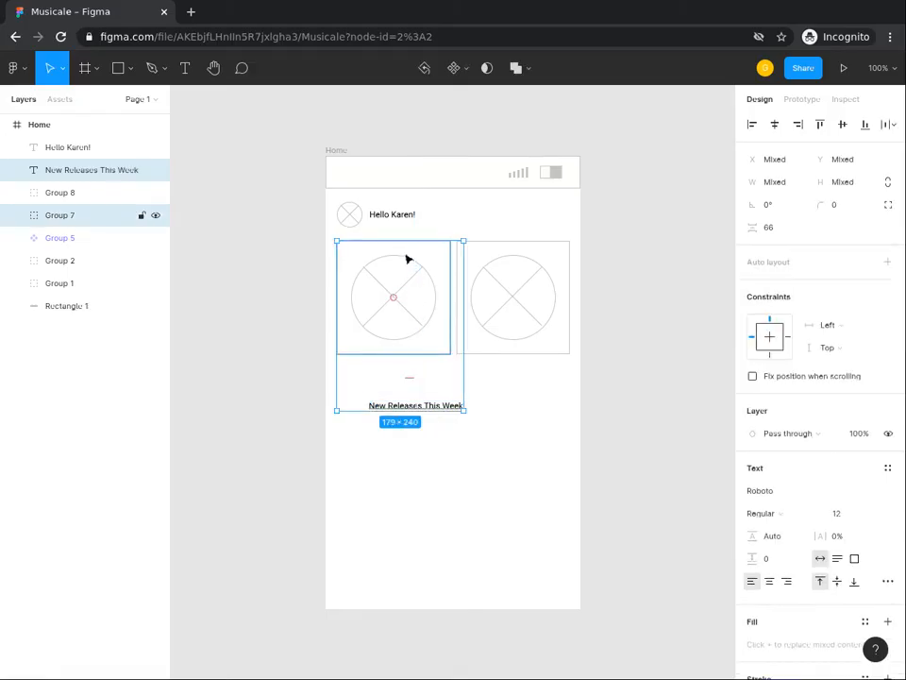
pyautogui.click(753, 126)
pyautogui.click(773, 126)
pyautogui.click(223, 429)
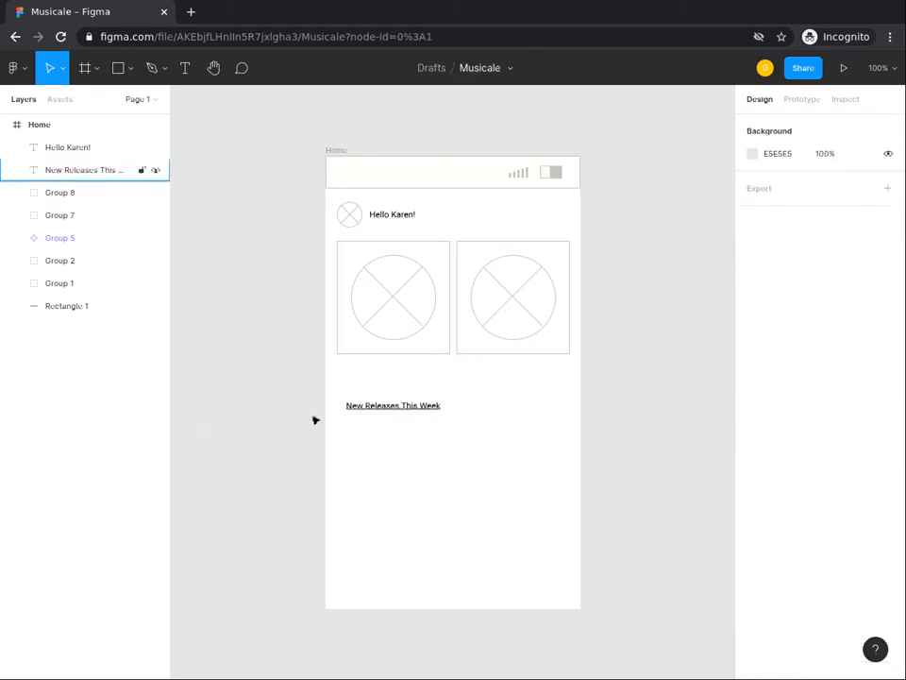
# Step: Nudge the "New Releases This Week" text up to Y 290, just beneath the first card
pyautogui.click(396, 409)
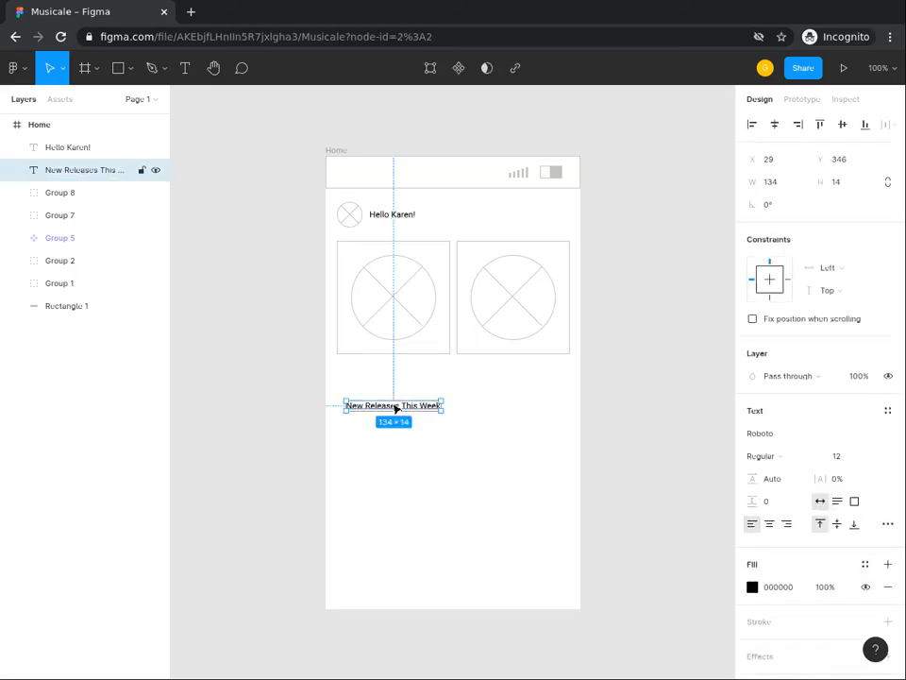
pyautogui.press('Up')
pyautogui.press('Up')
pyautogui.press('Up')
pyautogui.press('Up')
pyautogui.press('Up')
pyautogui.press('Up')
pyautogui.press('Up')
pyautogui.press('Up')
pyautogui.press('Up')
pyautogui.press('Up')
pyautogui.press('Up')
pyautogui.press('Up')
pyautogui.press('Up')
pyautogui.press('Up')
pyautogui.press('Up')
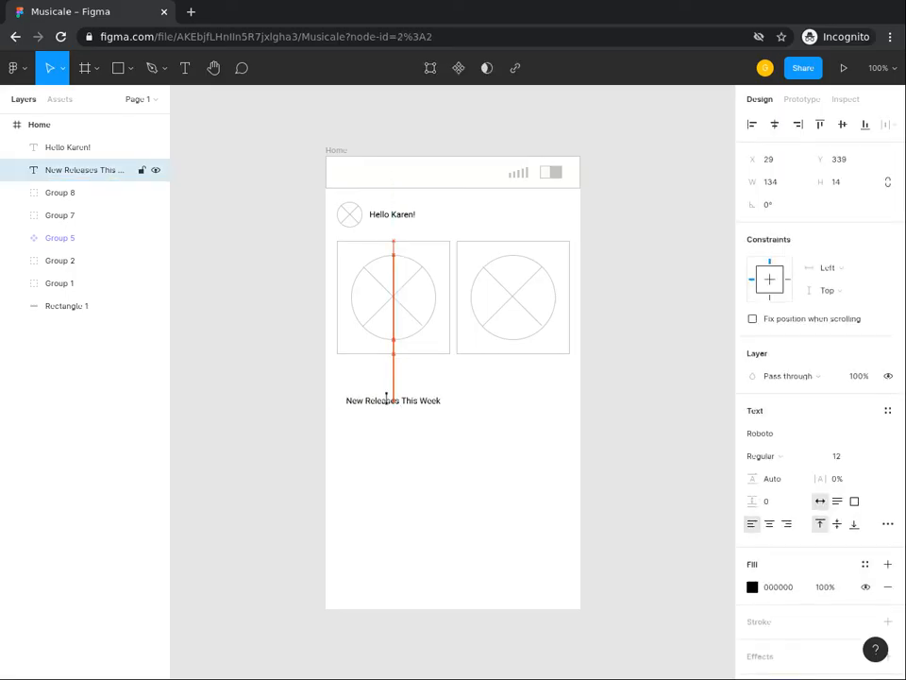
pyautogui.press('Up')
pyautogui.press('Up')
pyautogui.press('Up')
pyautogui.press('Up')
pyautogui.press('Up')
pyautogui.press('Up')
pyautogui.press('Up')
pyautogui.press('Up')
pyautogui.press('Up')
pyautogui.press('Up')
pyautogui.press('Up')
pyautogui.press('Up')
pyautogui.press('Up')
pyautogui.press('Up')
pyautogui.press('Up')
pyautogui.press('Up')
pyautogui.press('Up')
pyautogui.press('Up')
pyautogui.press('Up')
pyautogui.press('Up')
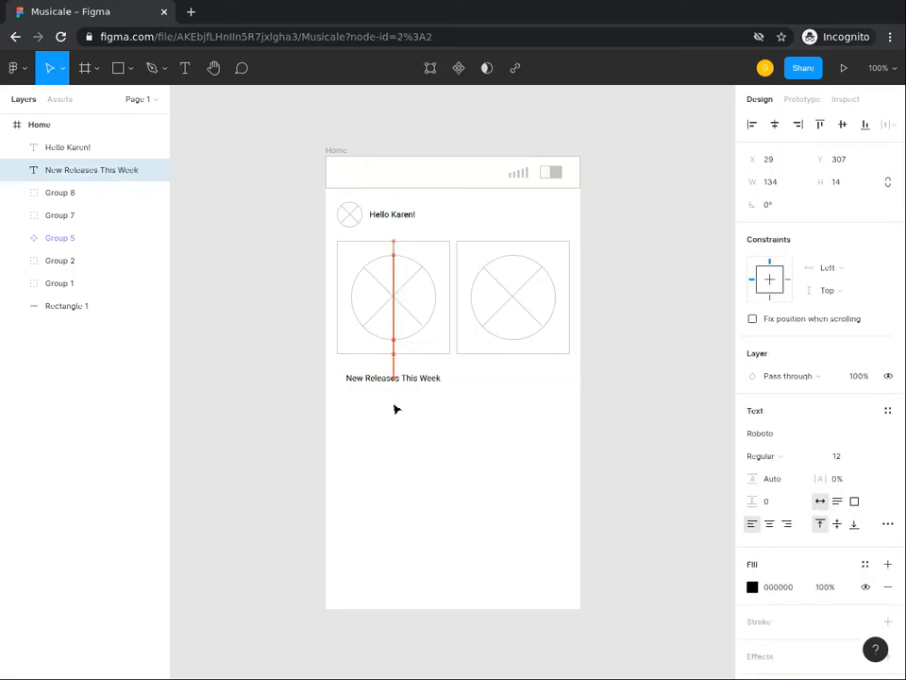
pyautogui.press('Up')
pyautogui.press('Up')
pyautogui.press('Up')
pyautogui.press('Up')
pyautogui.press('Up')
pyautogui.press('Up')
pyautogui.press('Up')
pyautogui.press('Up')
pyautogui.press('Up')
pyautogui.press('Up')
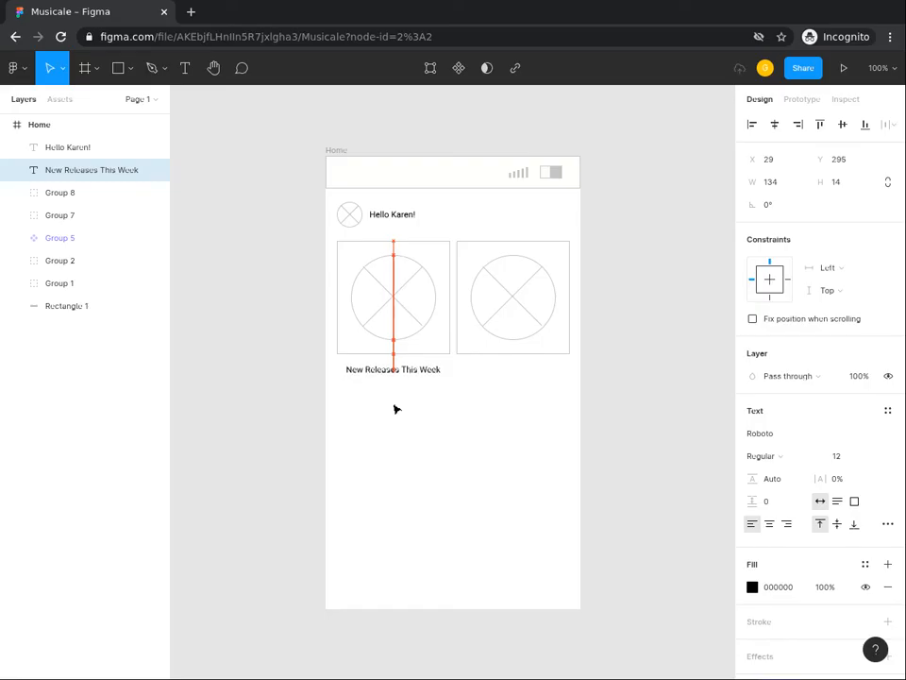
pyautogui.press('Up')
pyautogui.press('Up')
pyautogui.press('Up')
pyautogui.press('Up')
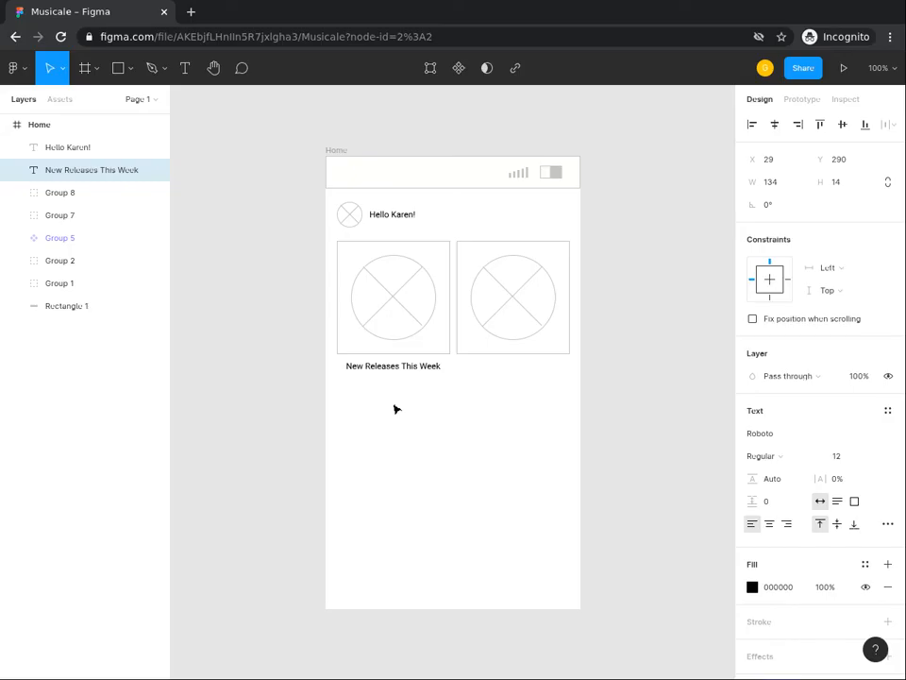
pyautogui.click(395, 409)
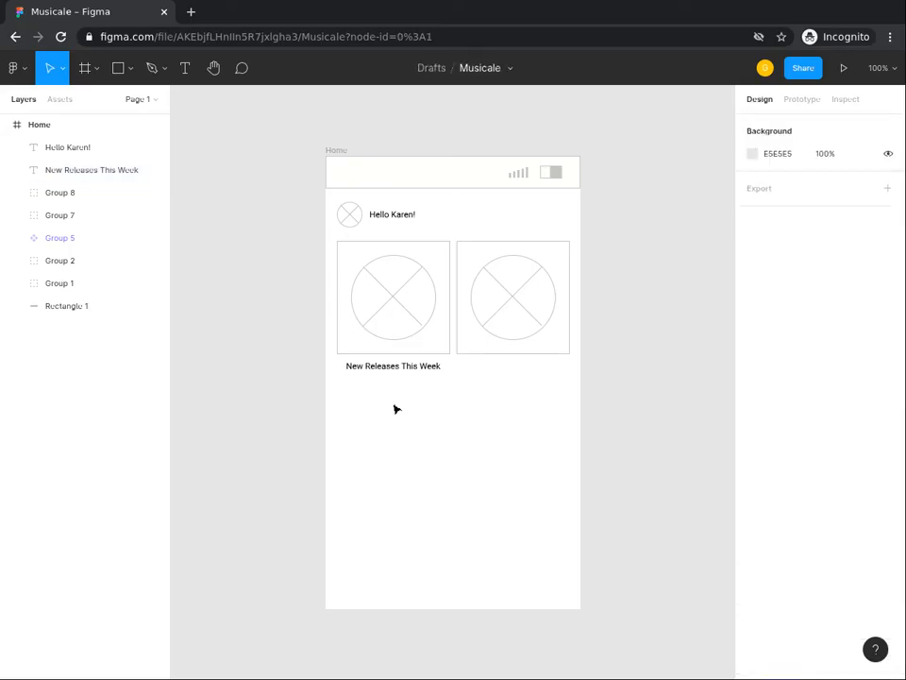
# Step: Add the text "Your Favorites" in the empty area below the second card
pyautogui.click(184, 73)
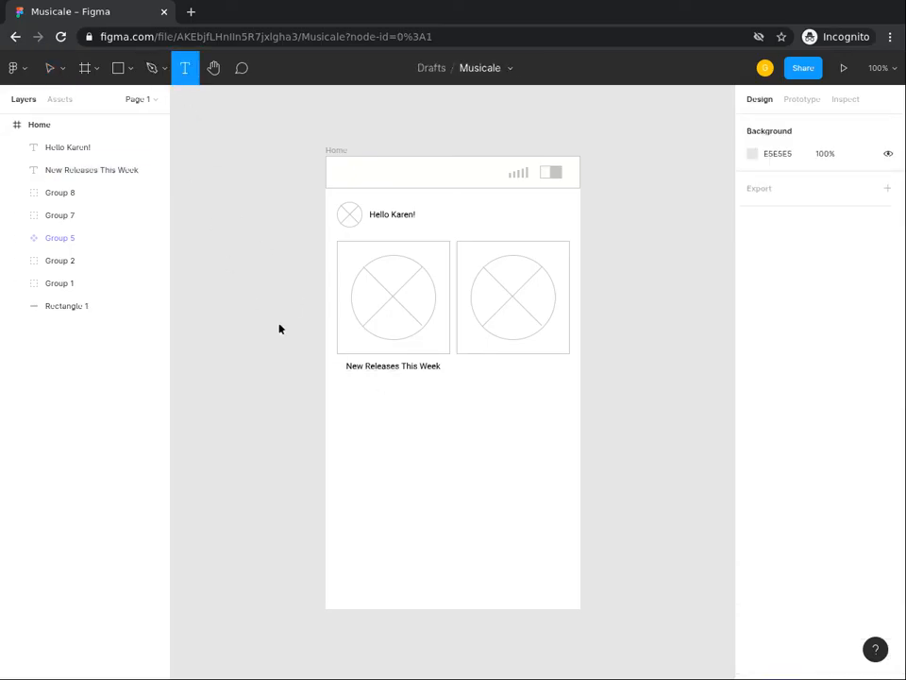
pyautogui.click(473, 397)
pyautogui.write('Your')
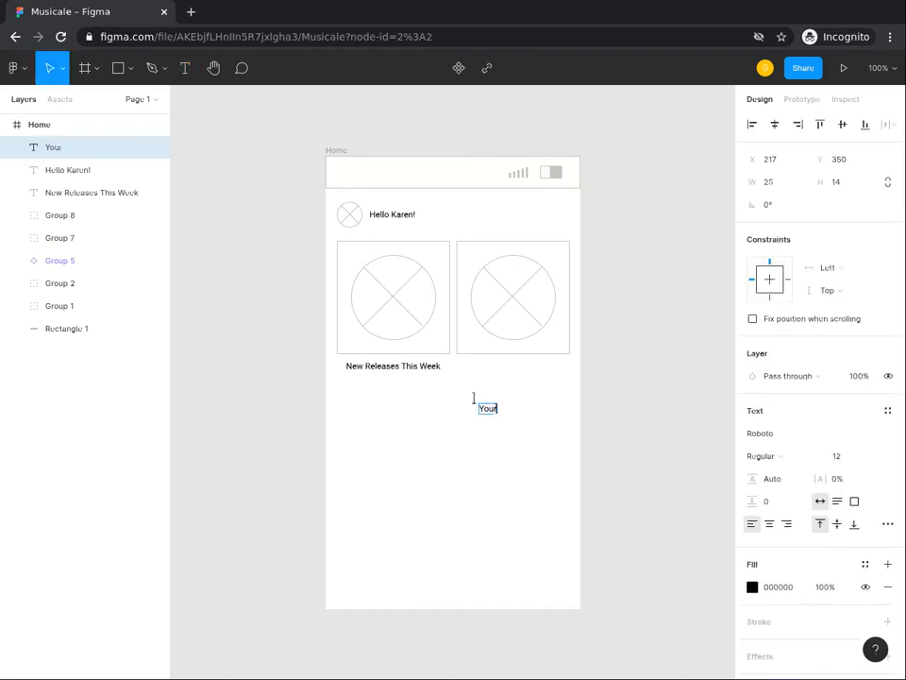
pyautogui.write(' Favorites')
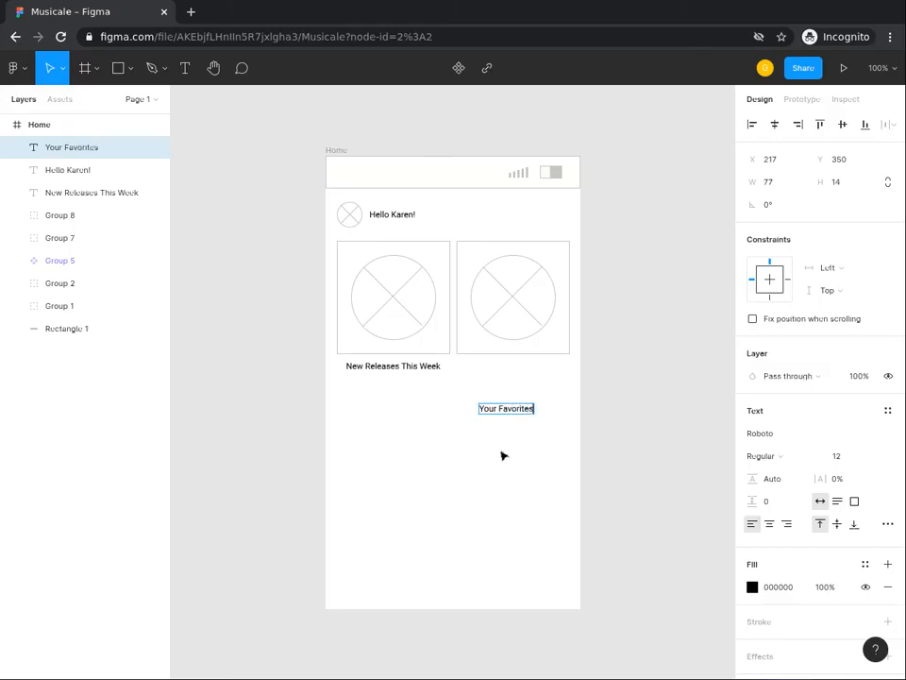
pyautogui.press('Escape')
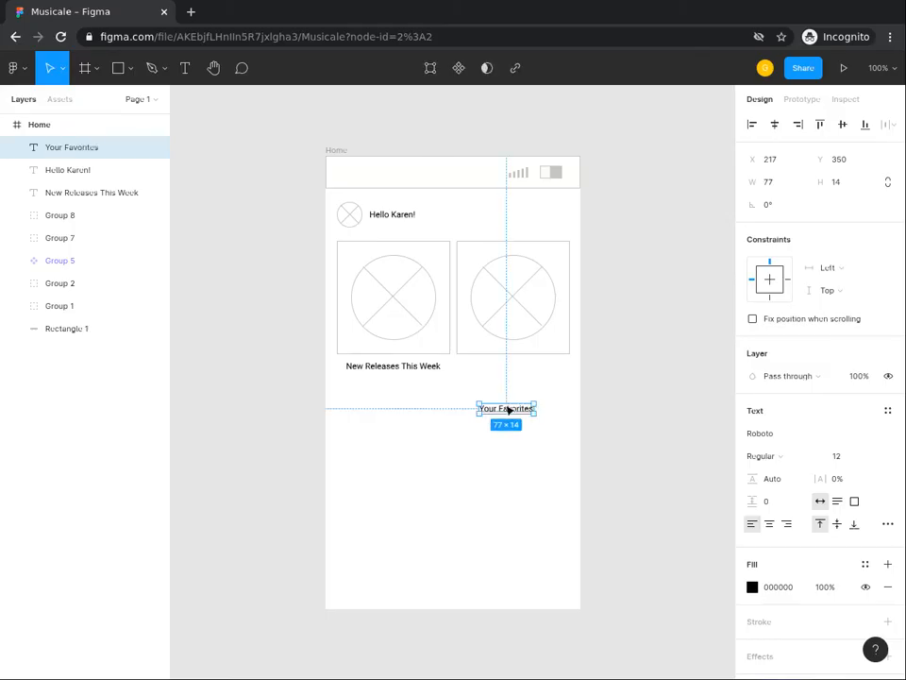
# Step: Center the "Your Favorites" text horizontally with the second card
pyautogui.keyDown('shift'); pyautogui.click(546, 355); pyautogui.keyUp('shift')
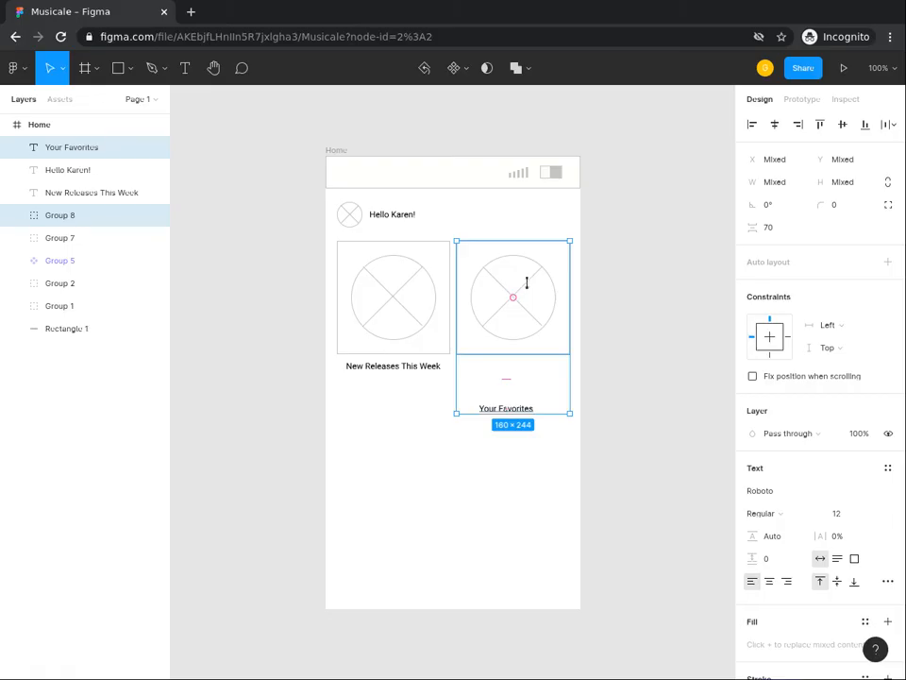
pyautogui.click(752, 128)
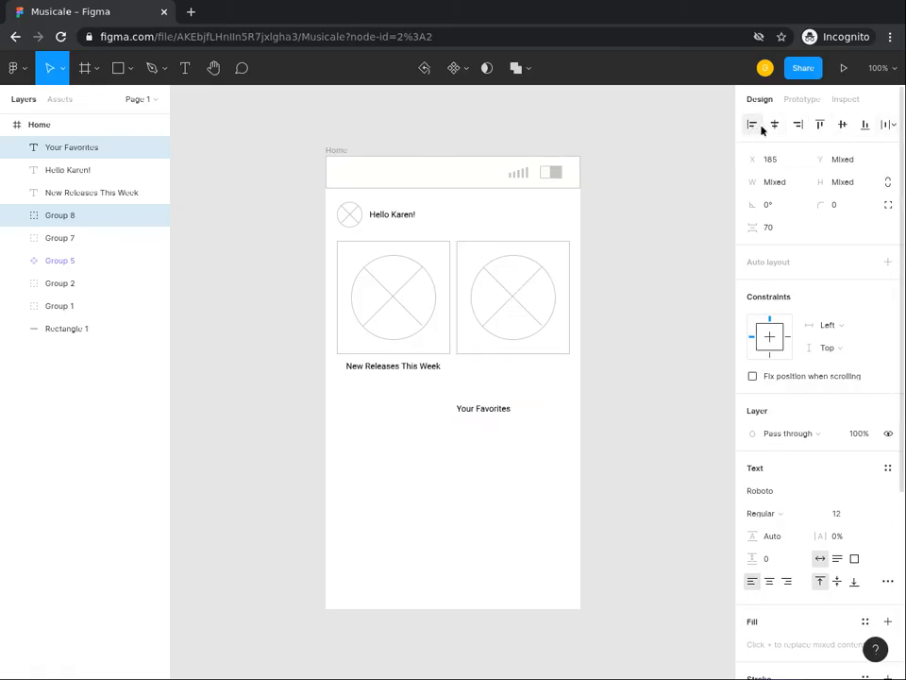
pyautogui.click(773, 127)
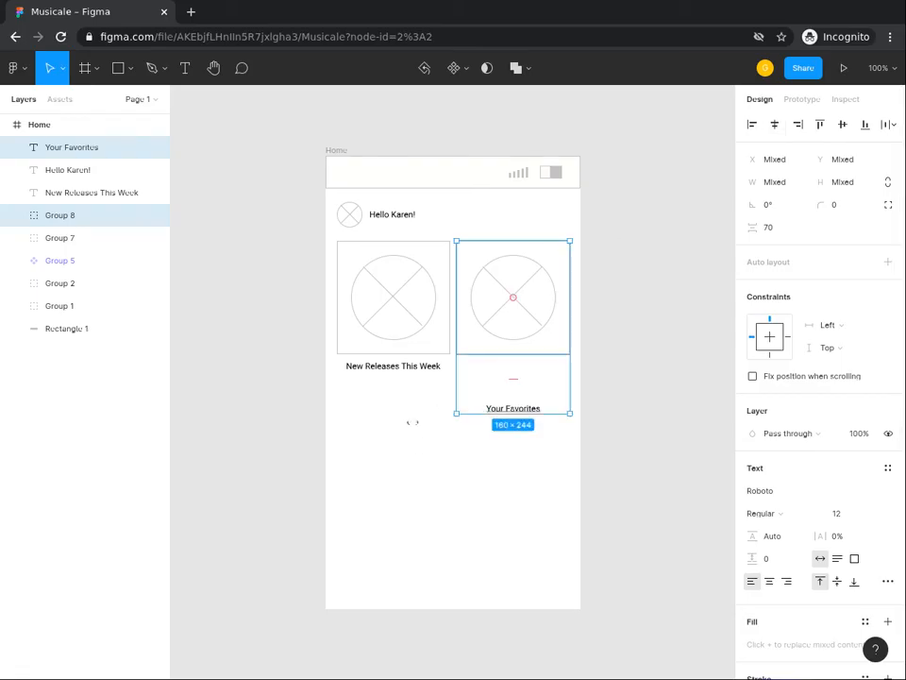
# Step: Align the top edges of the "New Releases This Week" and "Your Favorites" captions
pyautogui.click(406, 434)
pyautogui.click(394, 368)
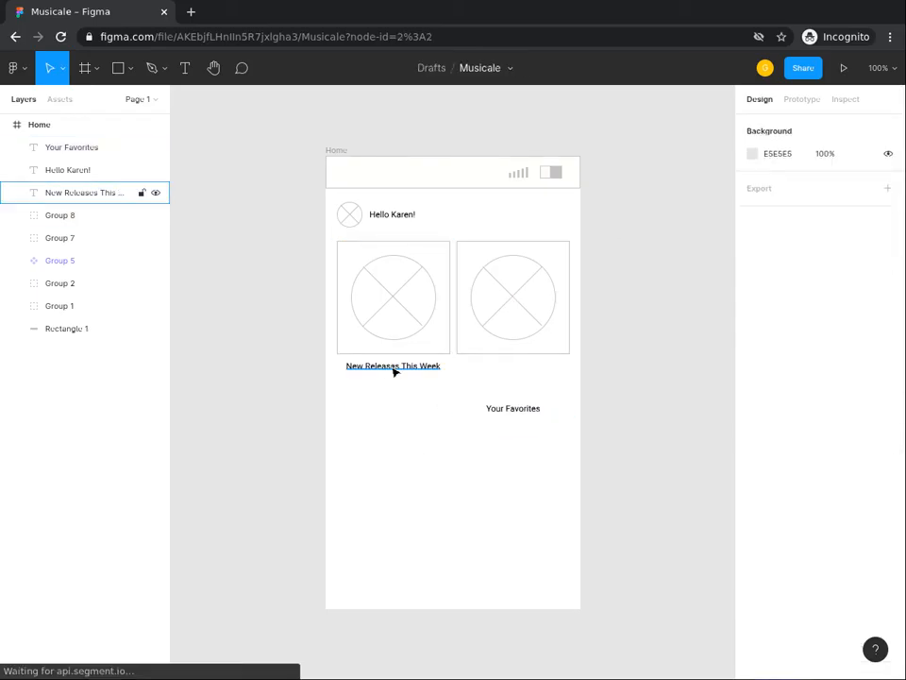
pyautogui.keyDown('shift'); pyautogui.click(536, 410); pyautogui.keyUp('shift')
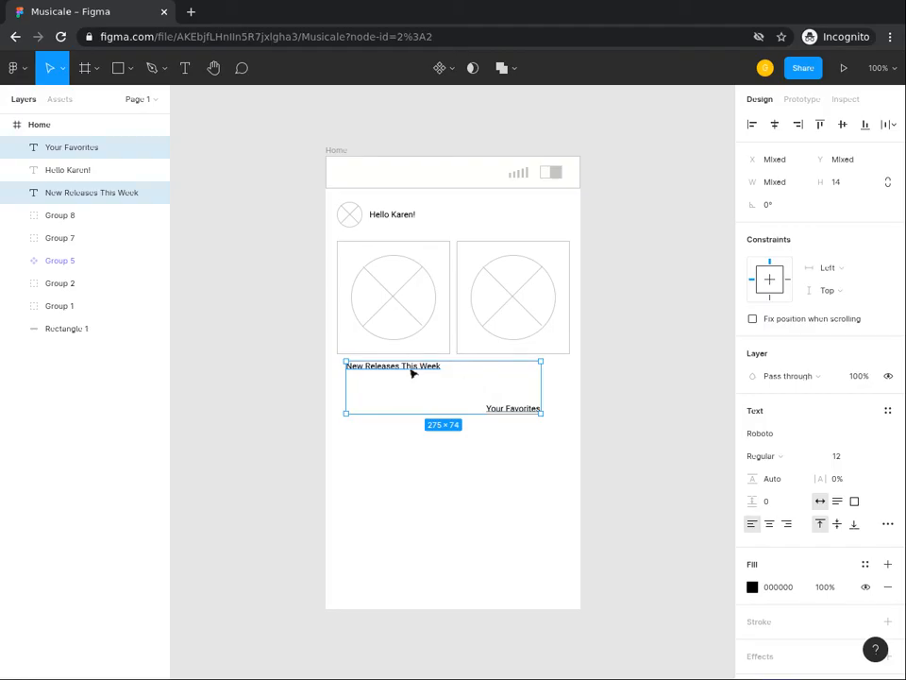
pyautogui.click(820, 125)
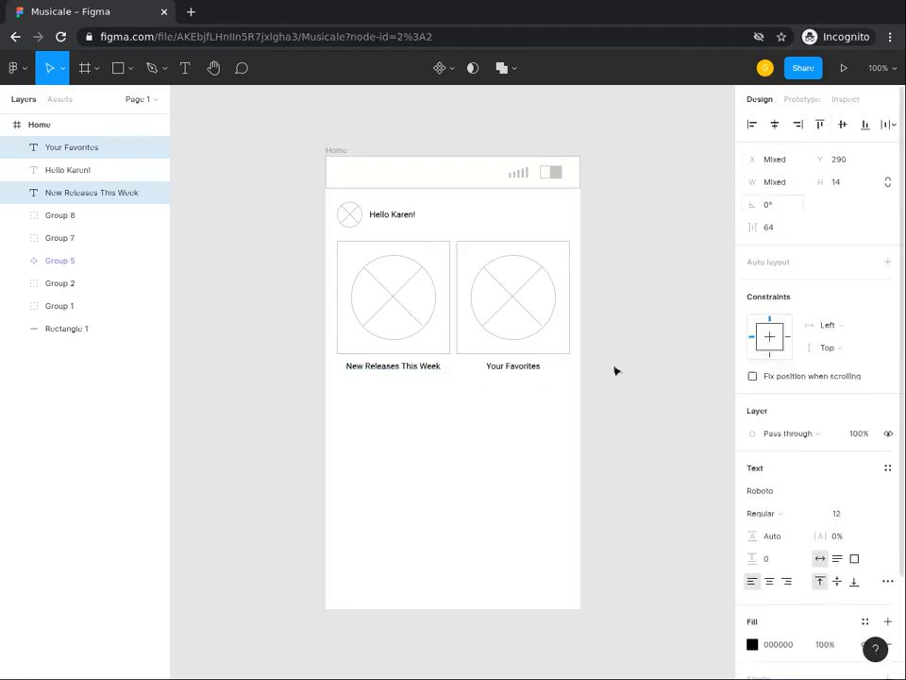
pyautogui.click(527, 421)
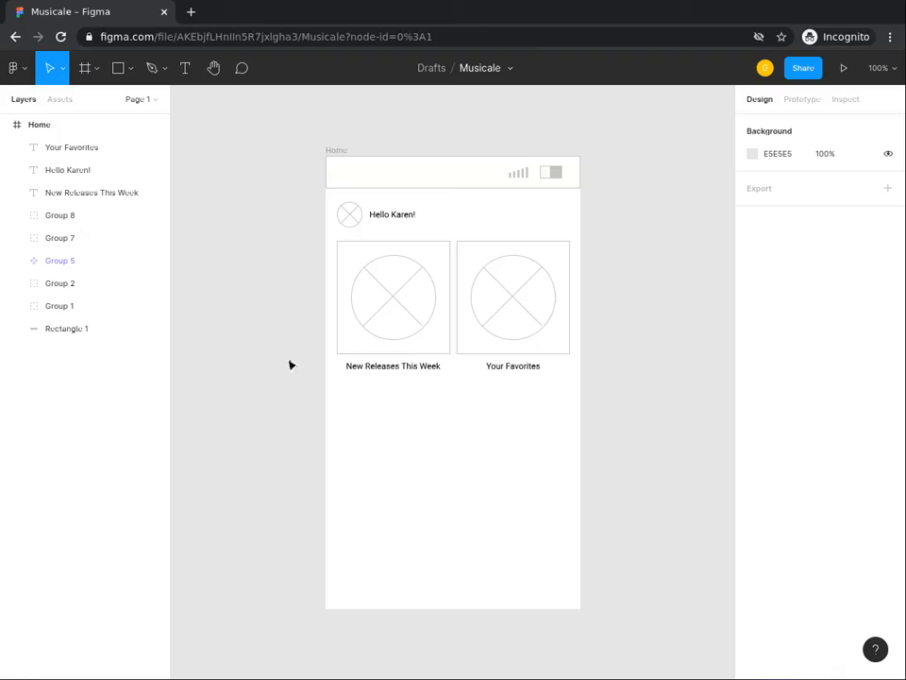
# Step: Add the text "Musicale" in the empty area of the Home frame below the card captions
pyautogui.click(185, 69)
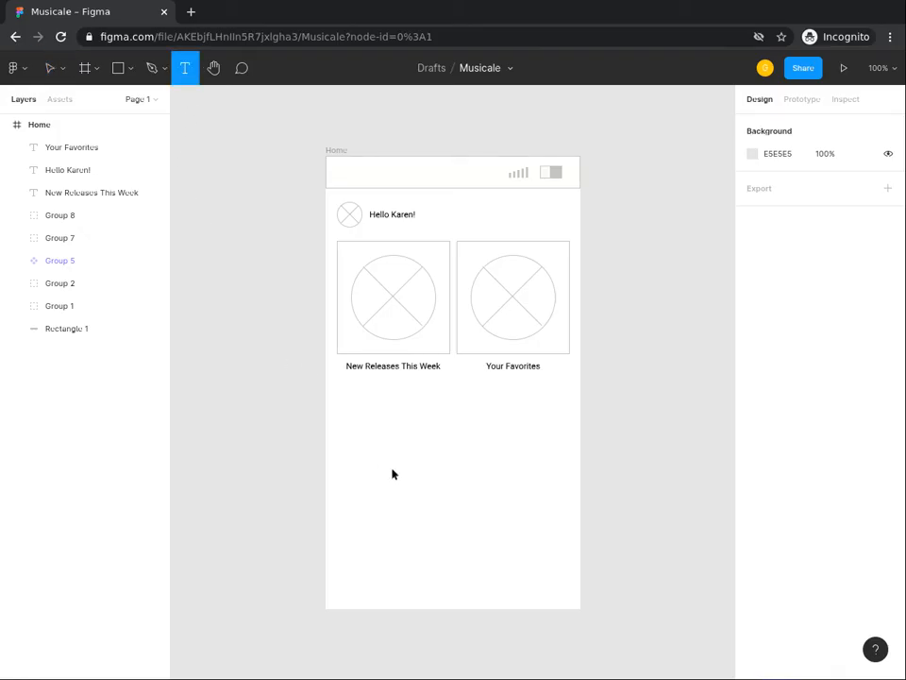
pyautogui.click(408, 421)
pyautogui.write('Musicale')
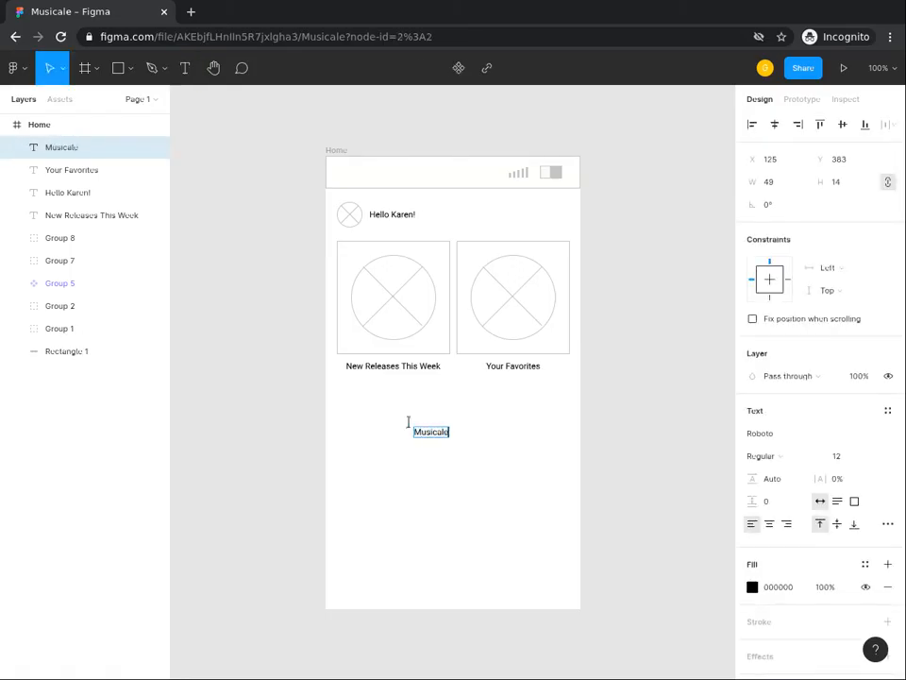
pyautogui.press('Escape')
pyautogui.press('Escape')
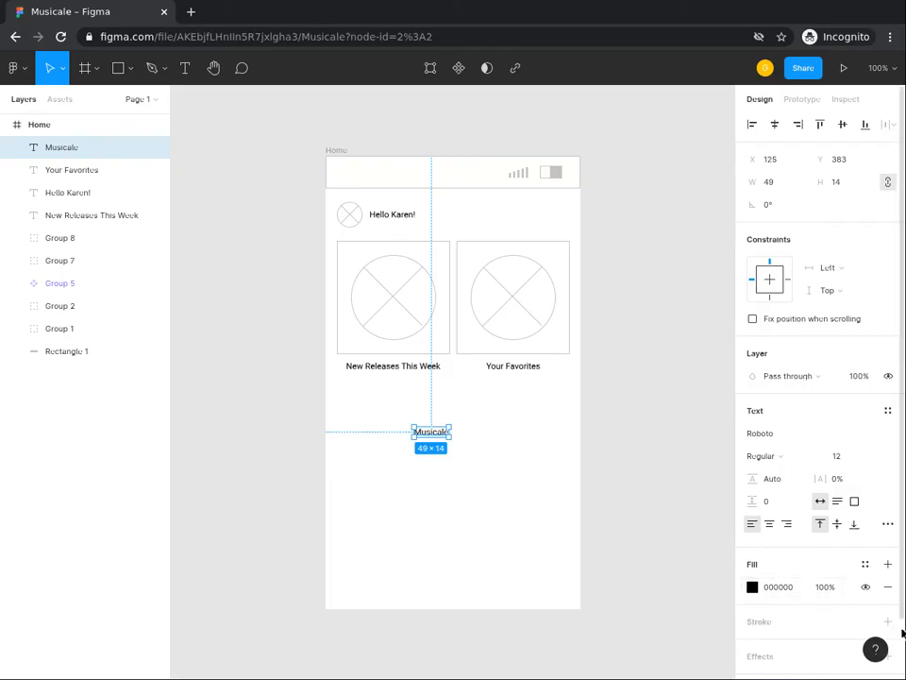
# Step: Format the "Musicale" text as Bold with a font size of 14
pyautogui.scroll(-2, 900, 635)
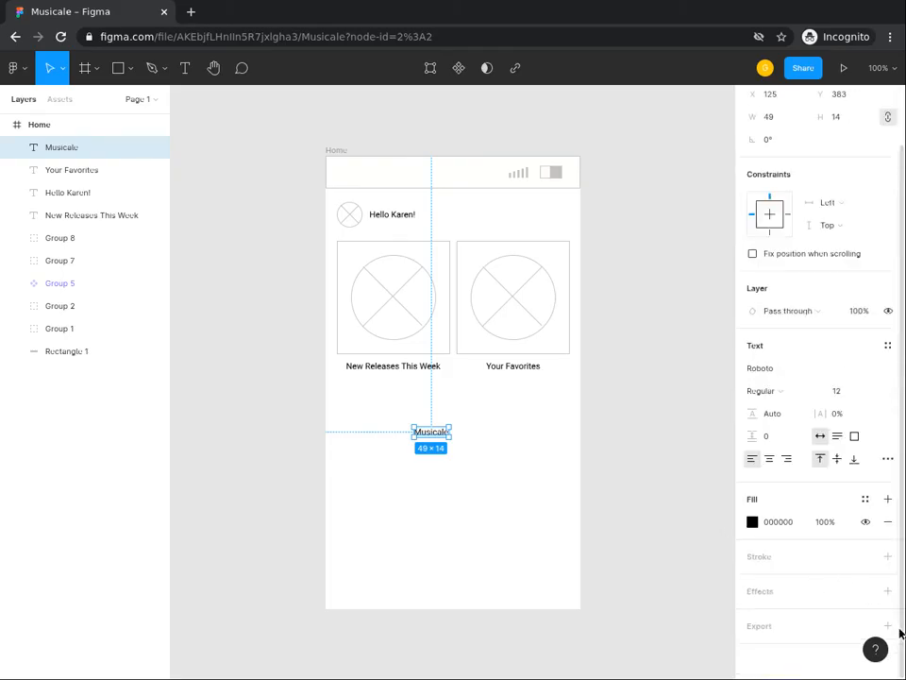
pyautogui.click(770, 398)
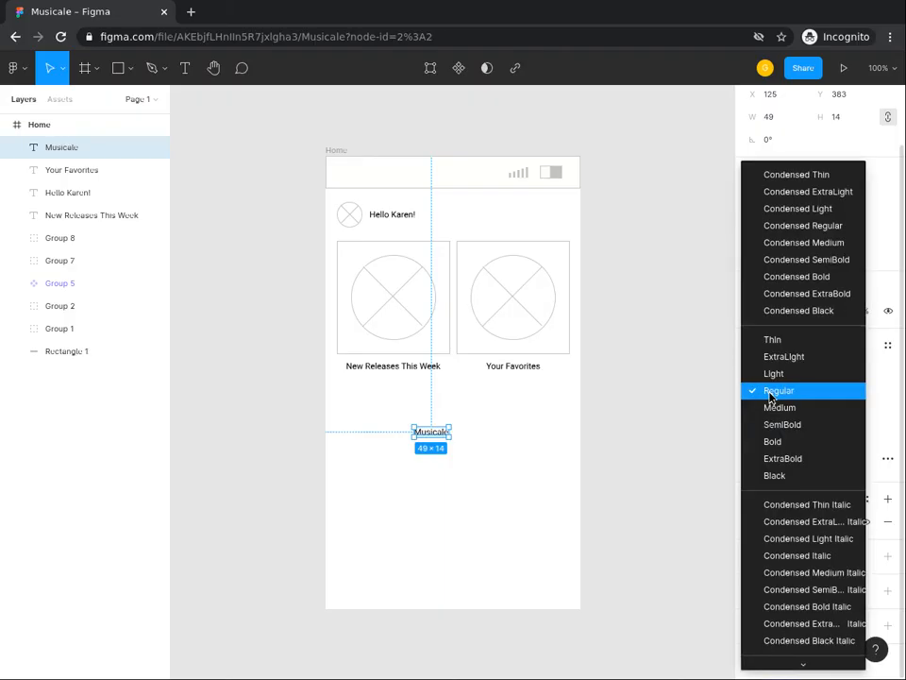
pyautogui.click(780, 450)
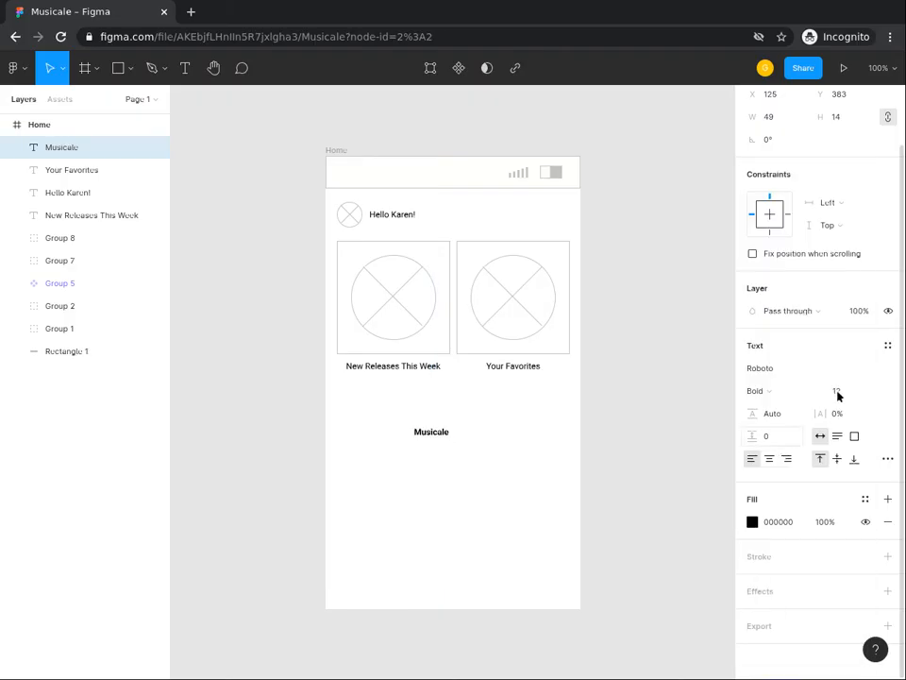
pyautogui.click(843, 392)
pyautogui.doubleClick(843, 391)
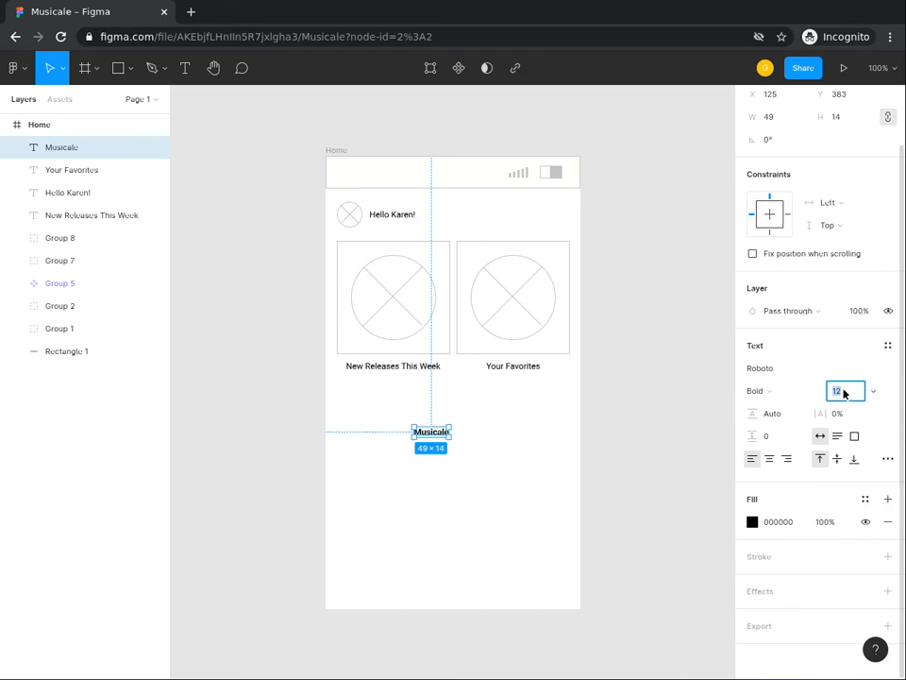
pyautogui.click(872, 394)
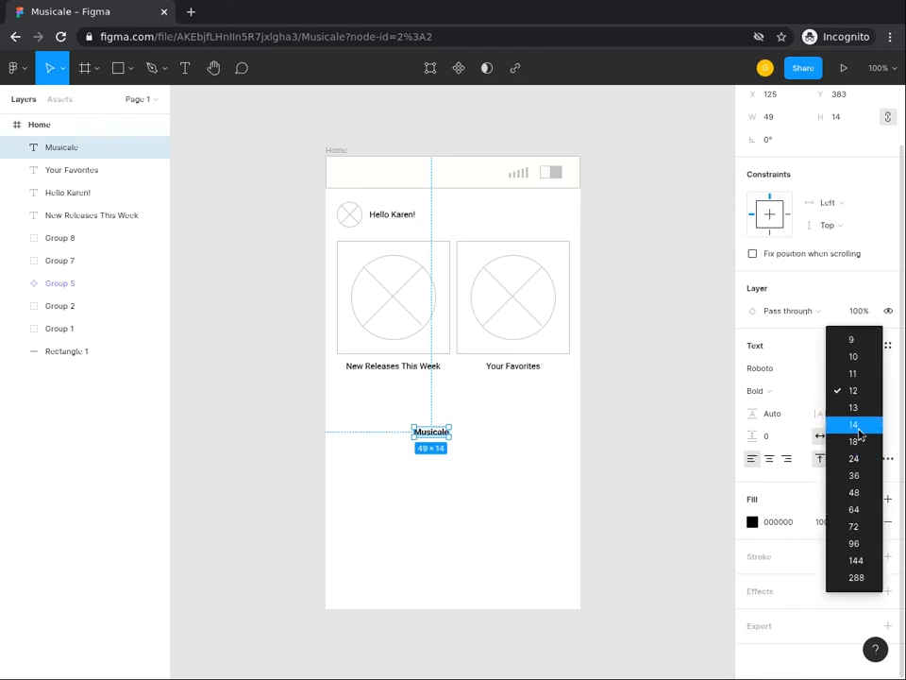
pyautogui.click(858, 430)
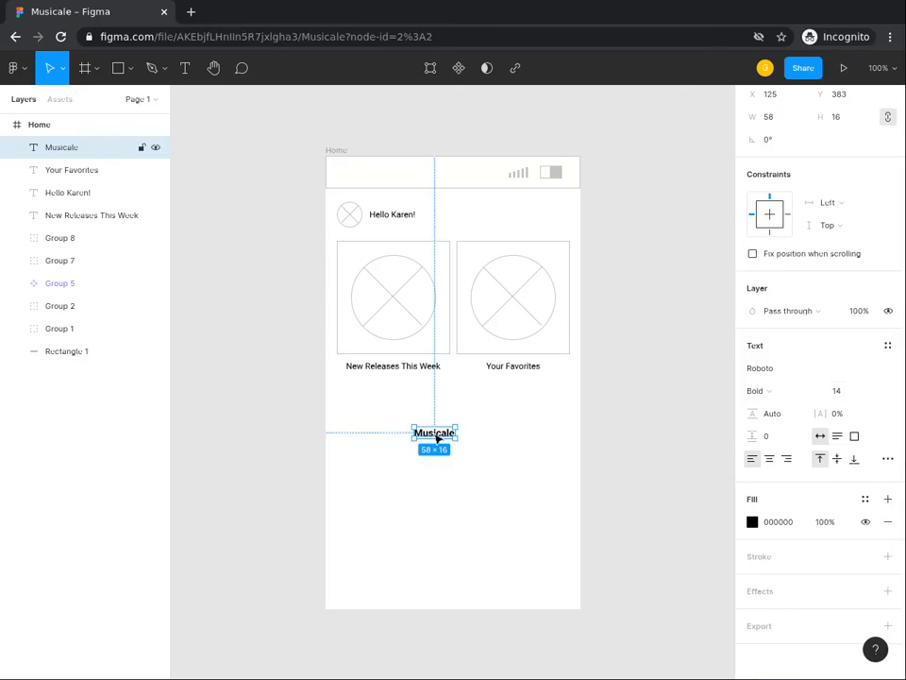
# Step: Move the "Musicale" text into the header bar above the greeting, at about X 21, Y 17, and deselect it
pyautogui.moveTo(436, 436); pyautogui.dragTo(364, 179)
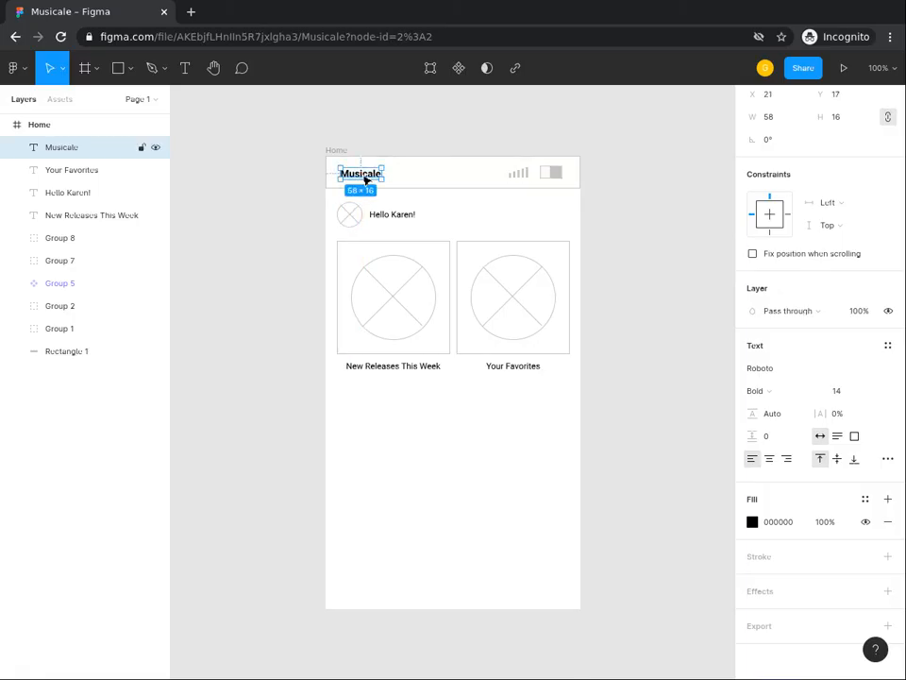
pyautogui.click(446, 460)
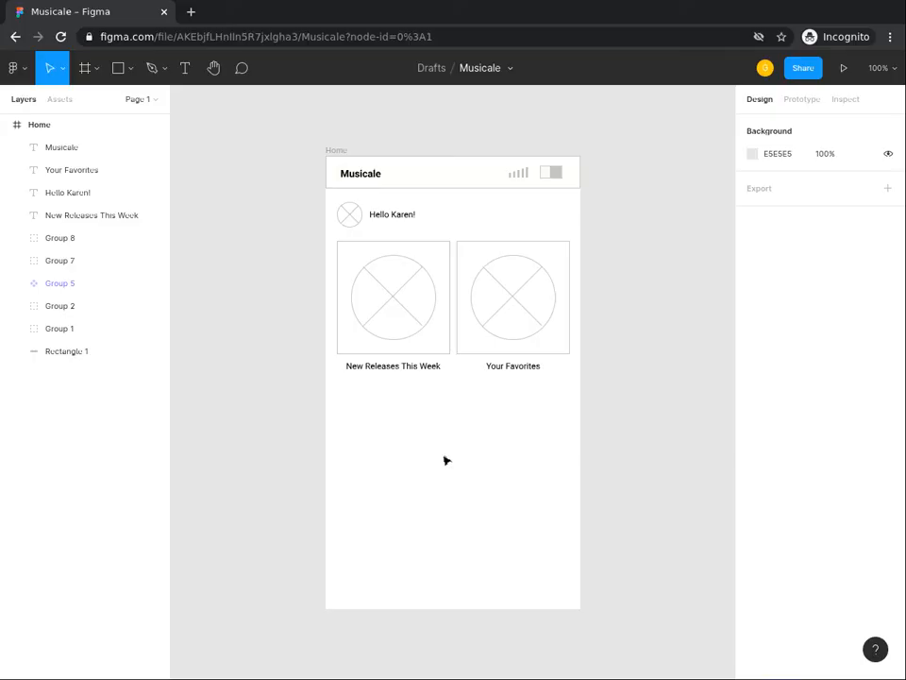